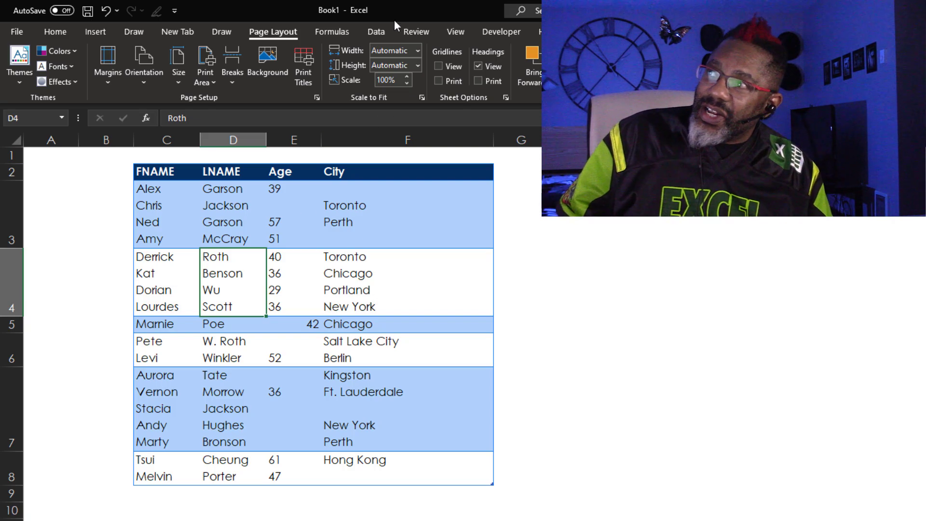
# Step: Load Table1 into Power Query from the table range and set the Age column's type to Text
pyautogui.click(384, 34)
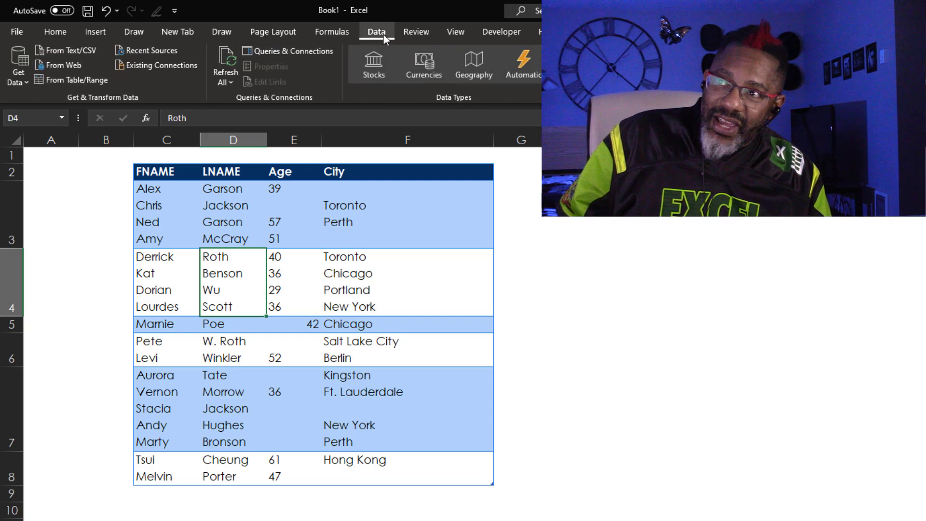
pyautogui.click(73, 81)
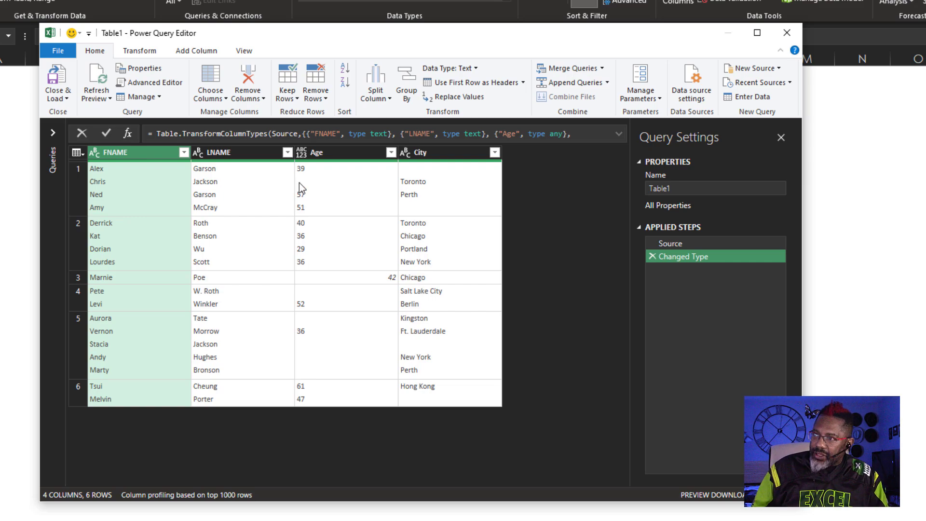
pyautogui.click(303, 154)
pyautogui.click(302, 153)
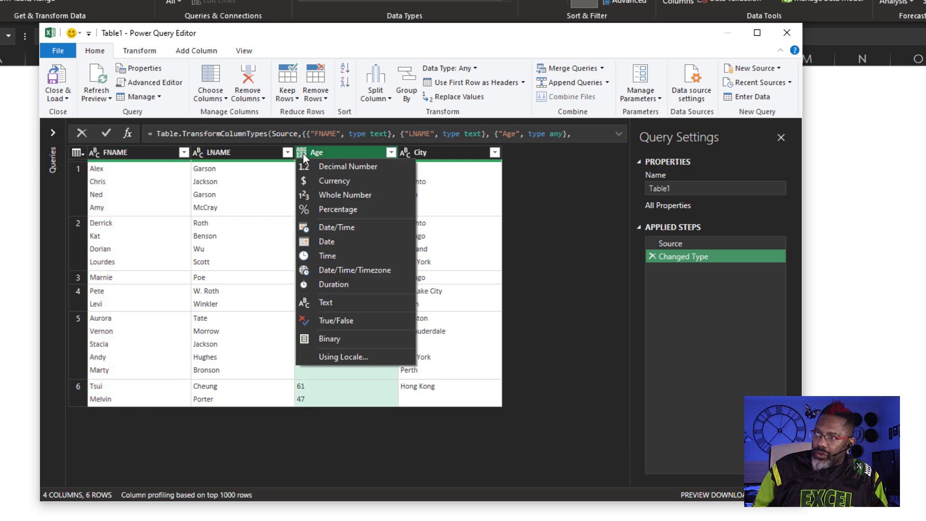
pyautogui.click(307, 303)
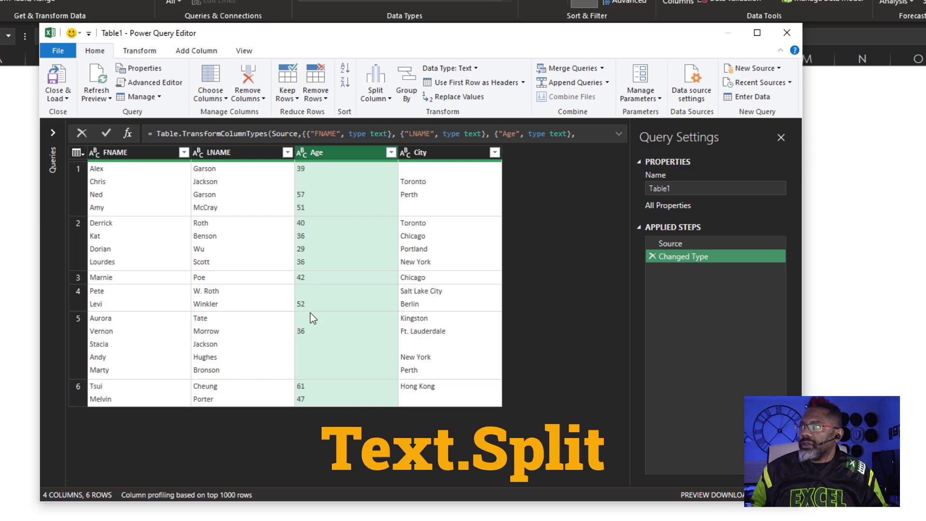
pyautogui.click(199, 51)
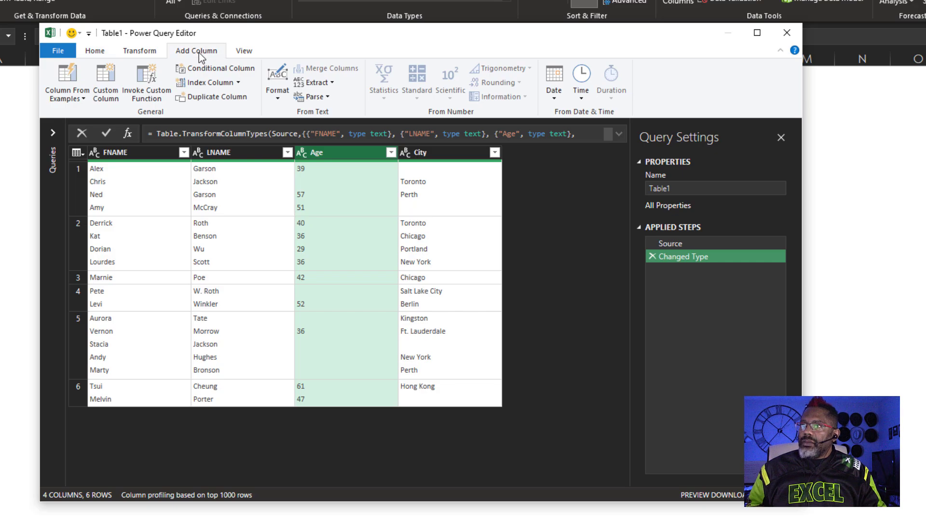
# Step: Create custom column FNAMES with Text.Split([FNAME],"#(lf)") and preview row 2's list of names
pyautogui.click(106, 86)
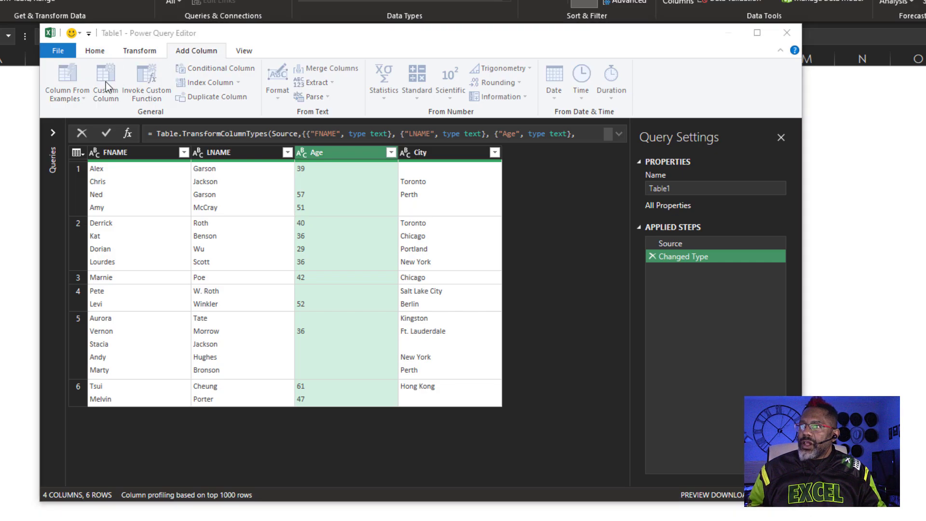
pyautogui.write('FN')
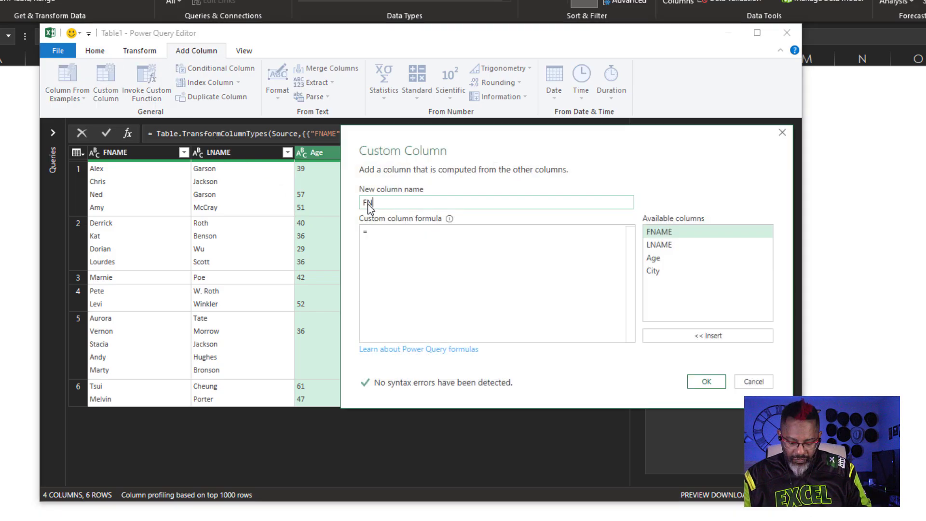
pyautogui.write('AMES')
pyautogui.click(388, 230)
pyautogui.write('Text')
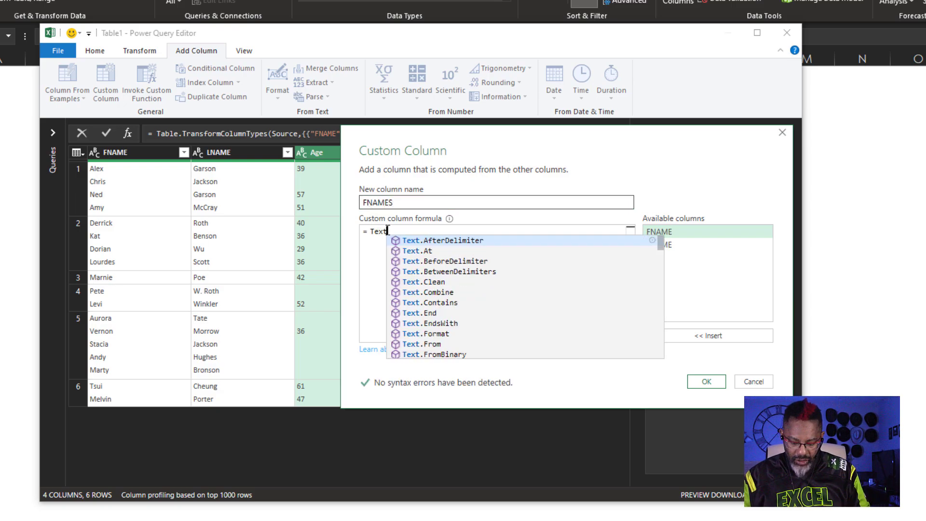
pyautogui.write('.Split(')
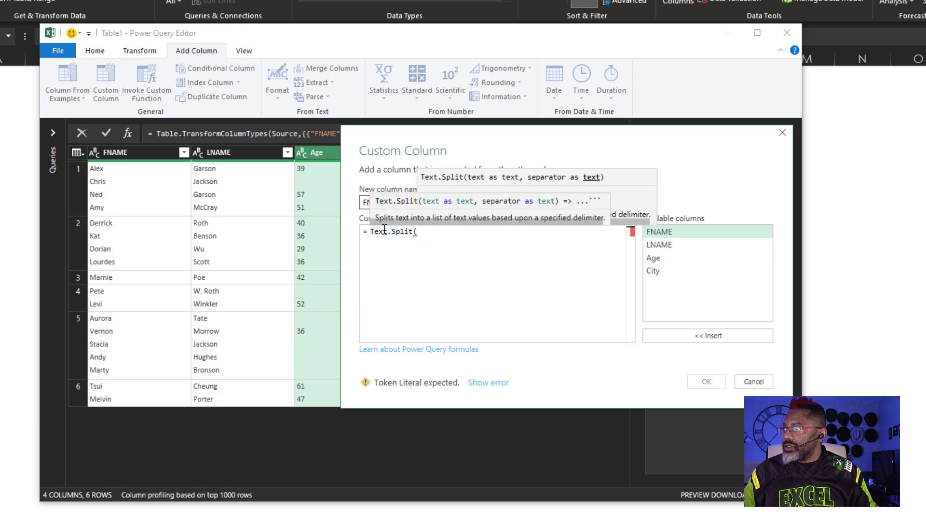
pyautogui.doubleClick(660, 233)
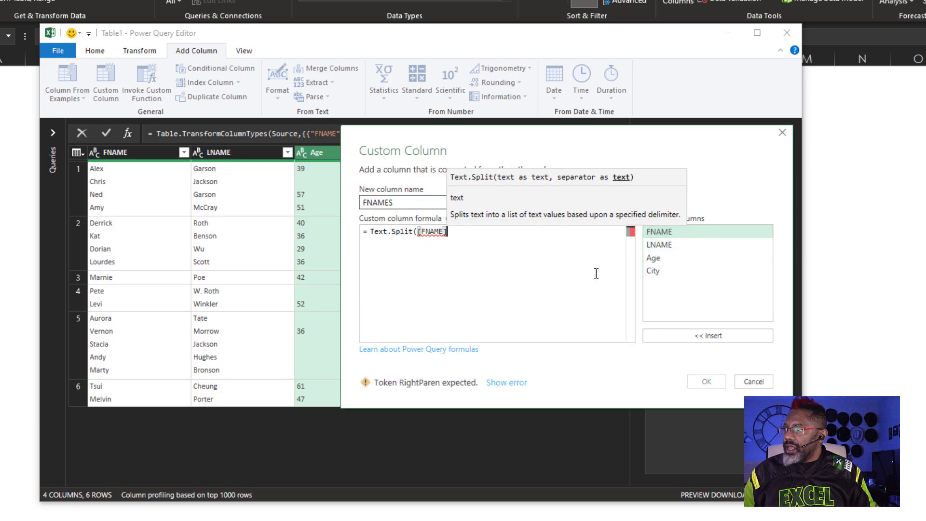
pyautogui.write(',')
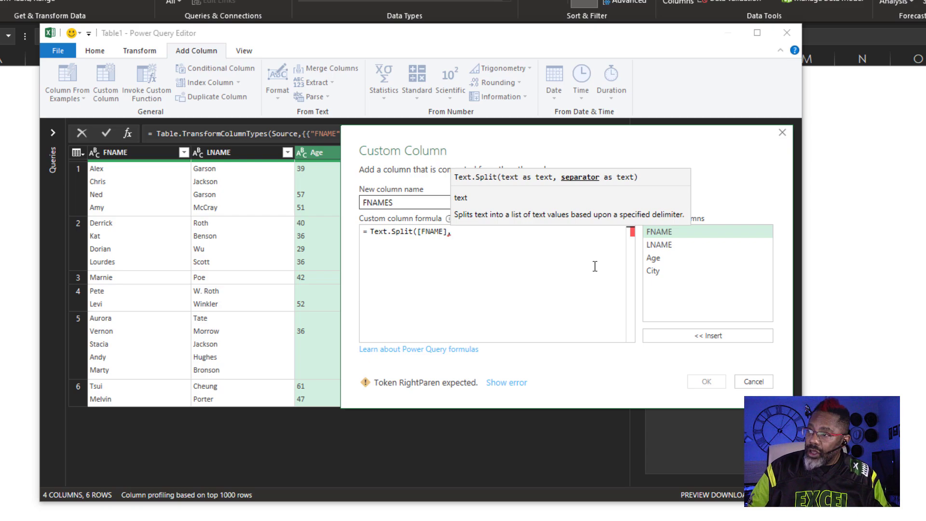
pyautogui.write('"#(')
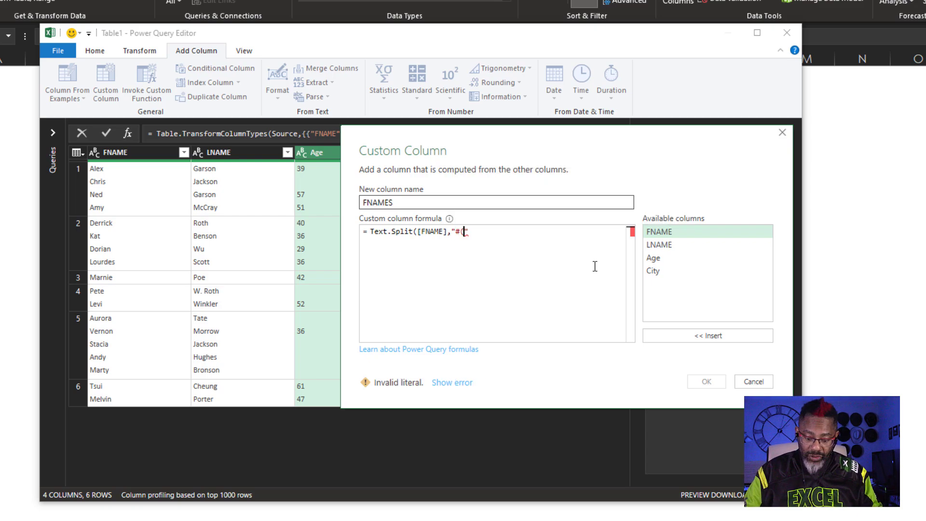
pyautogui.write('lf)')
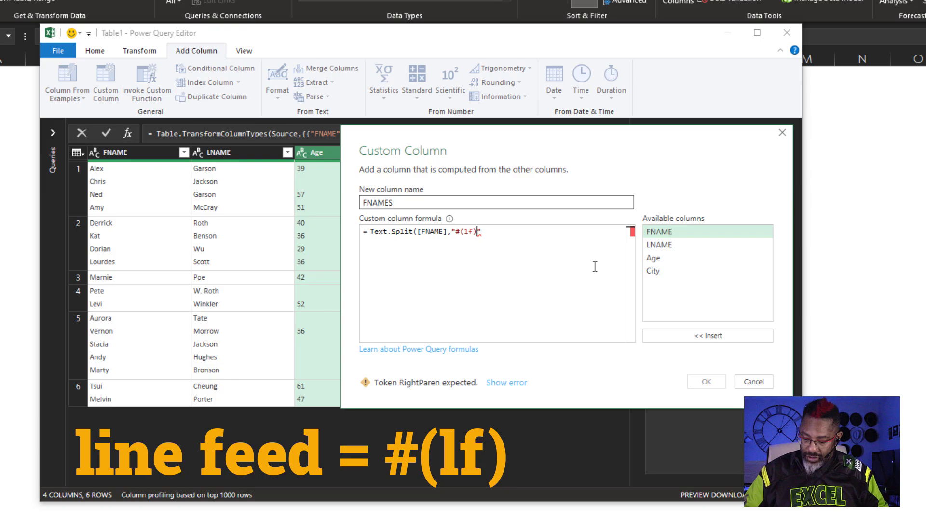
pyautogui.write(')')
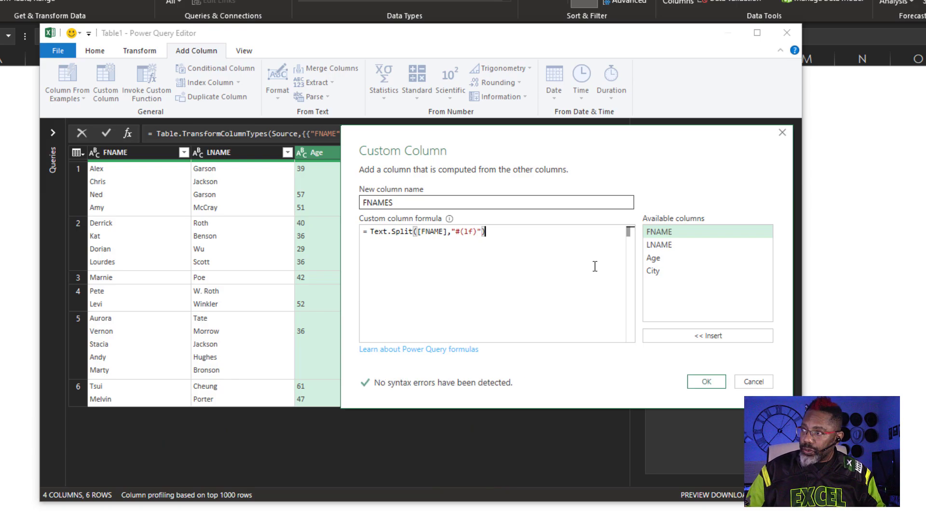
pyautogui.click(696, 381)
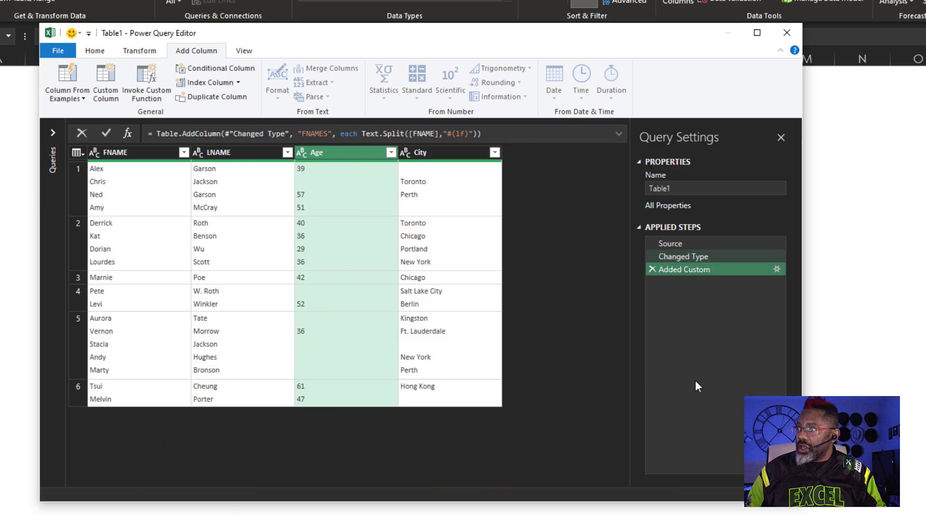
pyautogui.click(556, 250)
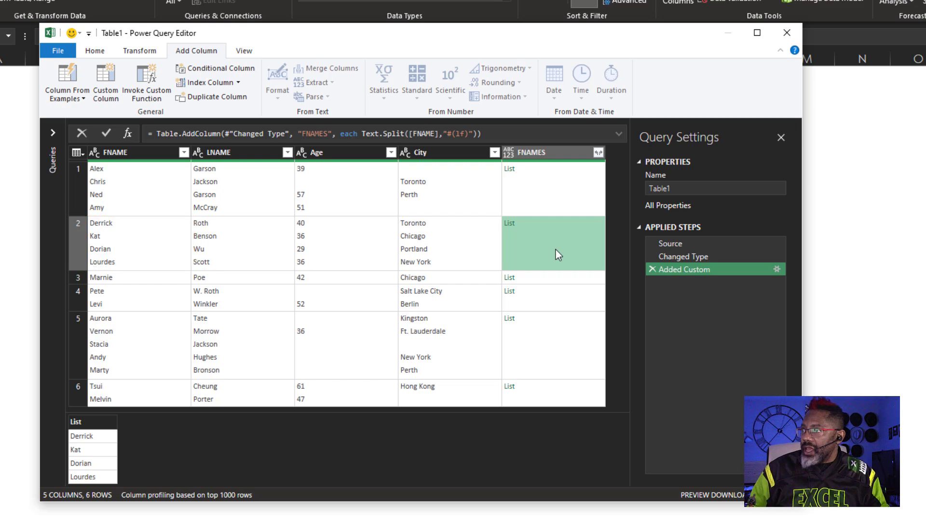
# Step: Create custom column LNAMES with the formula TExt.Split([LNAME],"#(lf)")
pyautogui.click(106, 83)
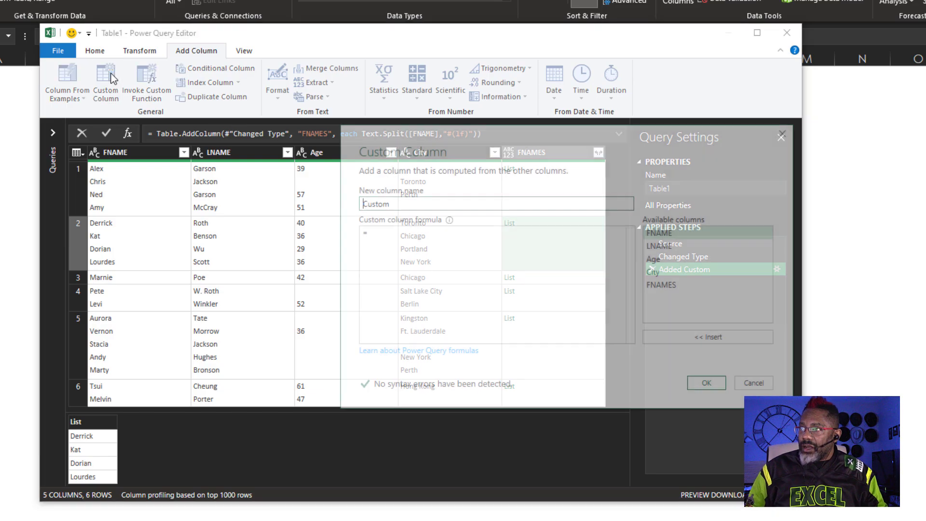
pyautogui.doubleClick(428, 205)
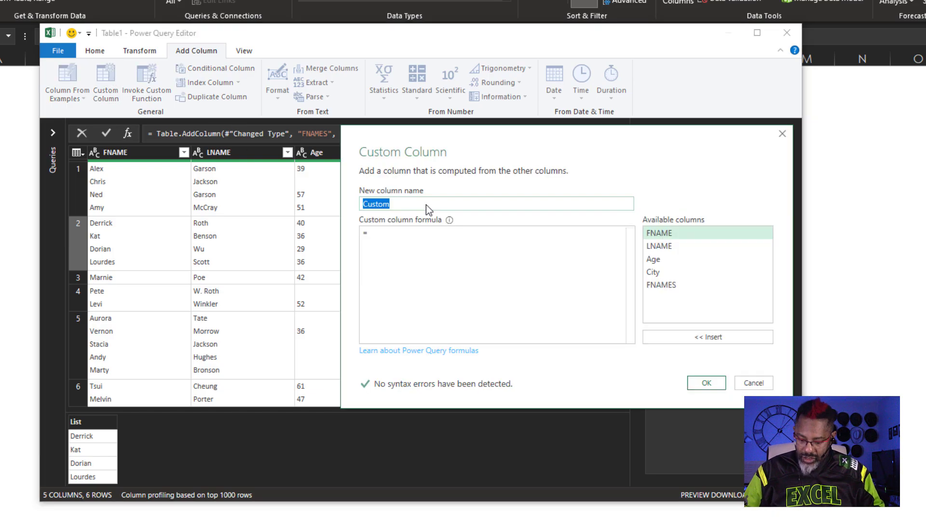
pyautogui.write('LNAM')
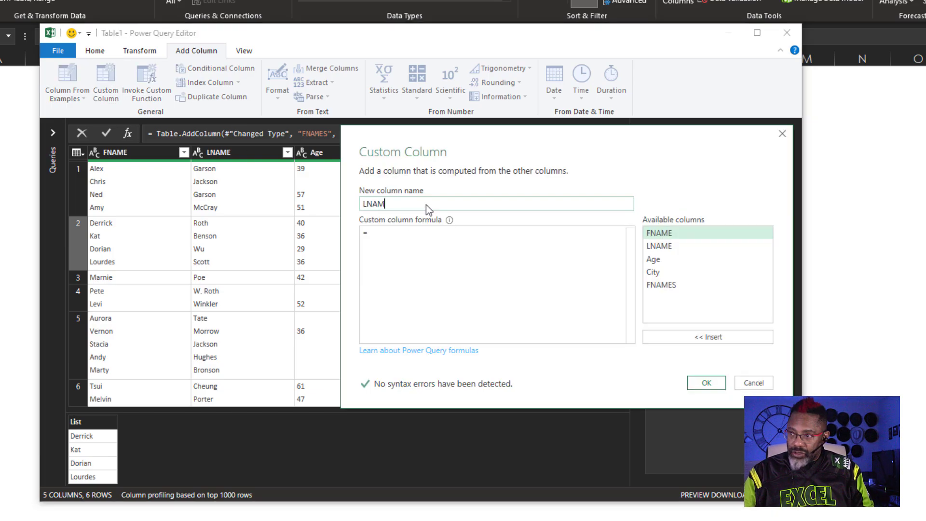
pyautogui.write('ES')
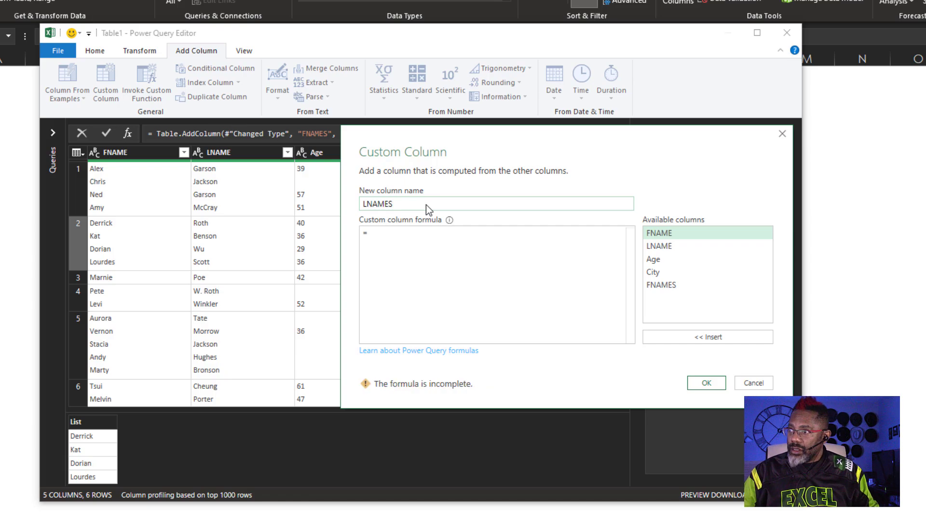
pyautogui.click(433, 235)
pyautogui.write('TExt')
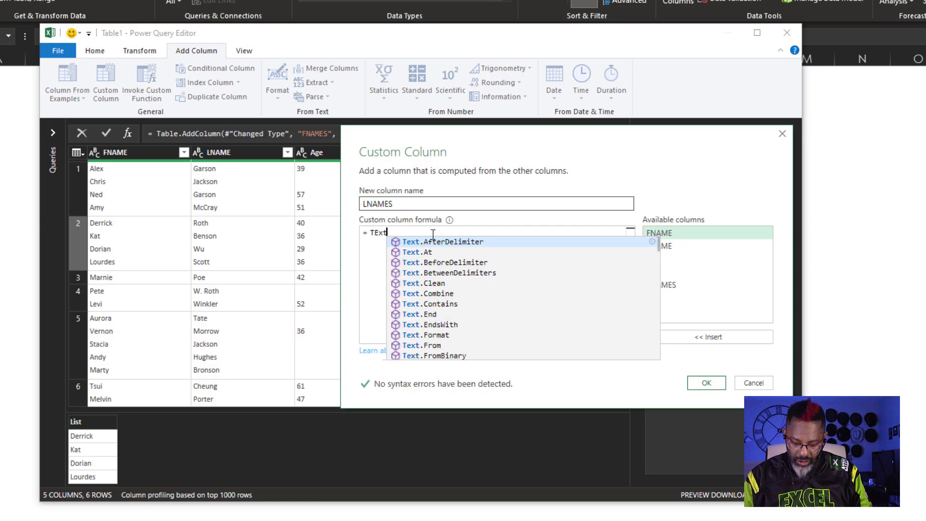
pyautogui.write('.Split(')
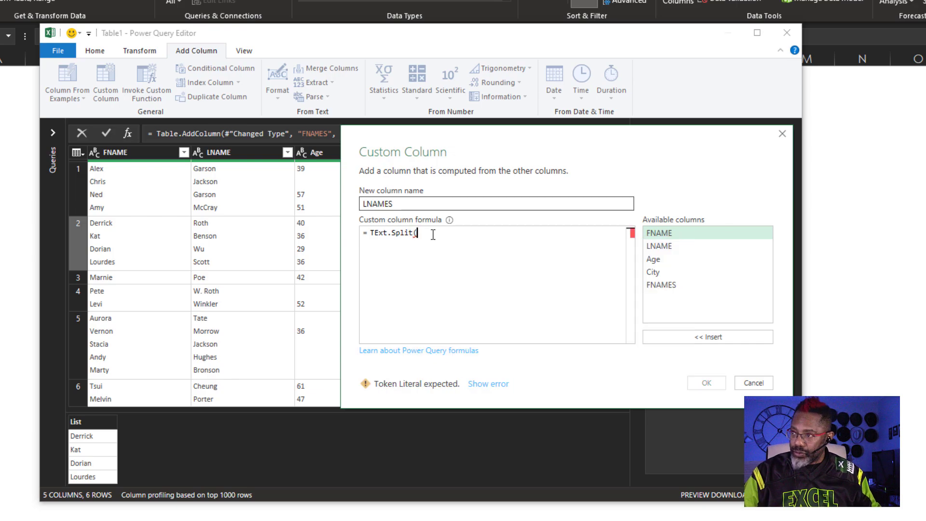
pyautogui.doubleClick(659, 246)
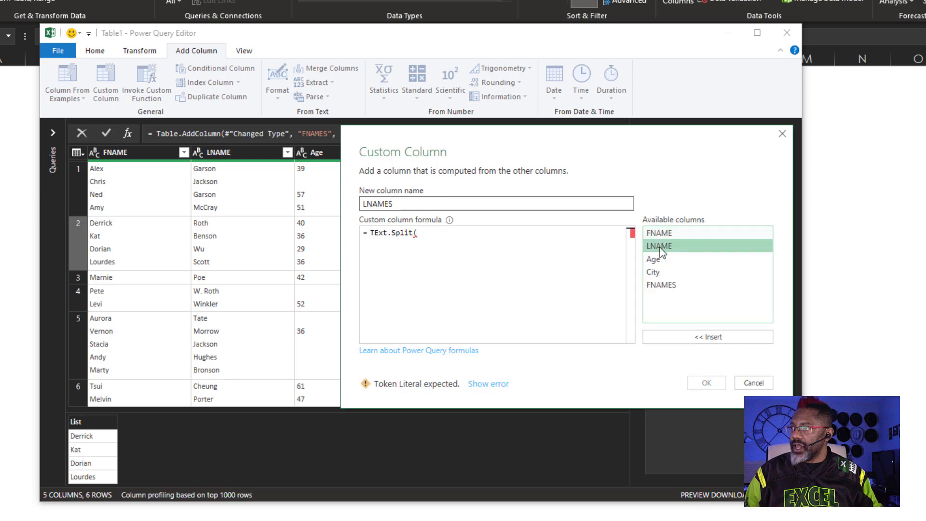
pyautogui.write('m"')
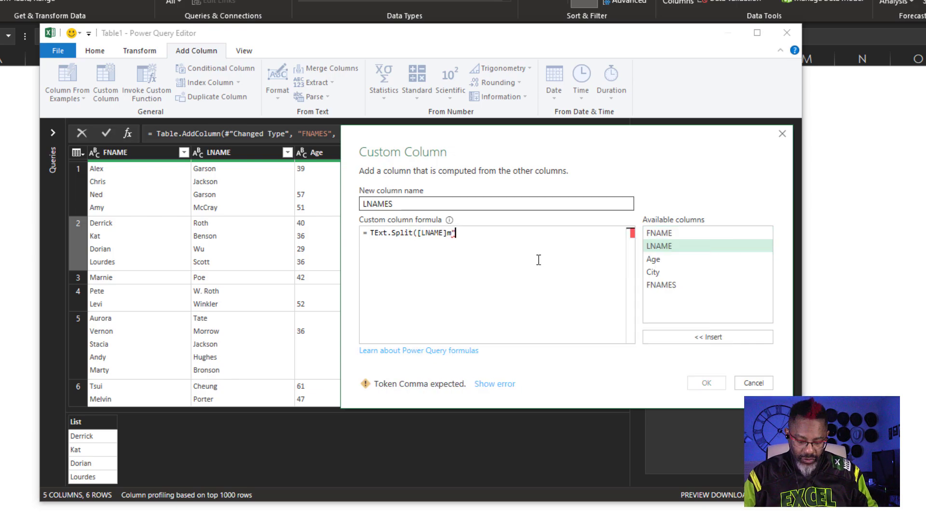
pyautogui.press('BackSpace')
pyautogui.press('BackSpace')
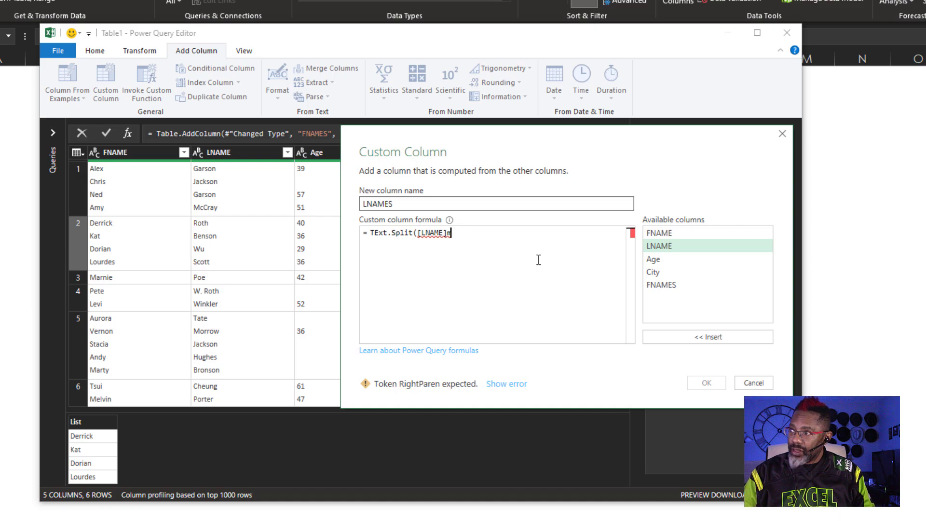
pyautogui.write(',"')
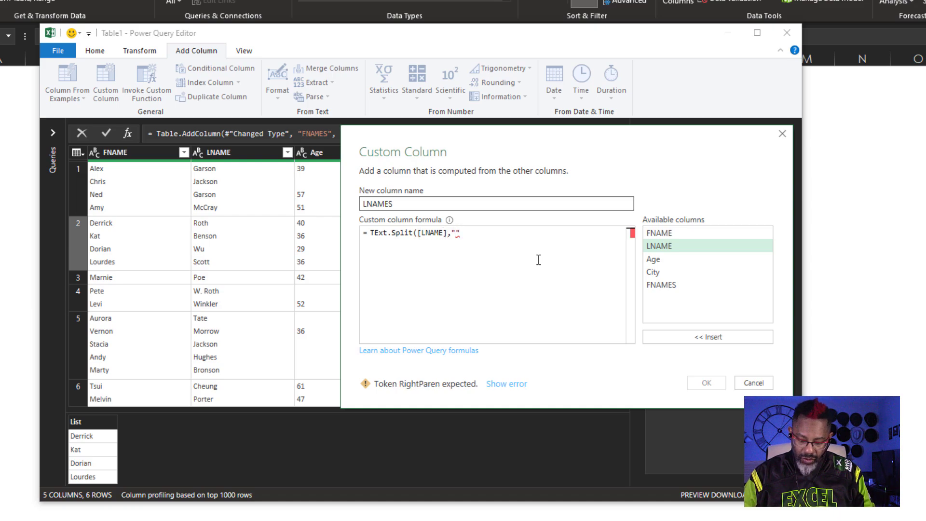
pyautogui.write('#(lf)')
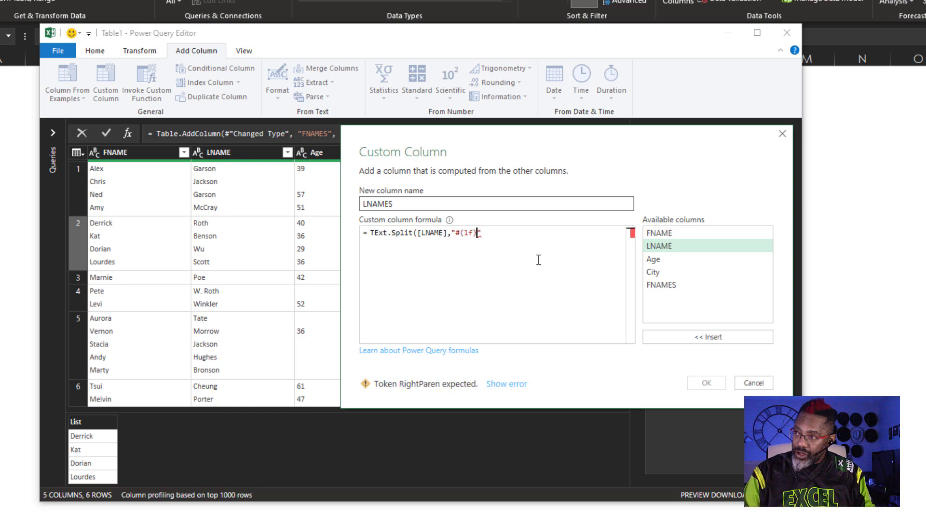
pyautogui.write('")')
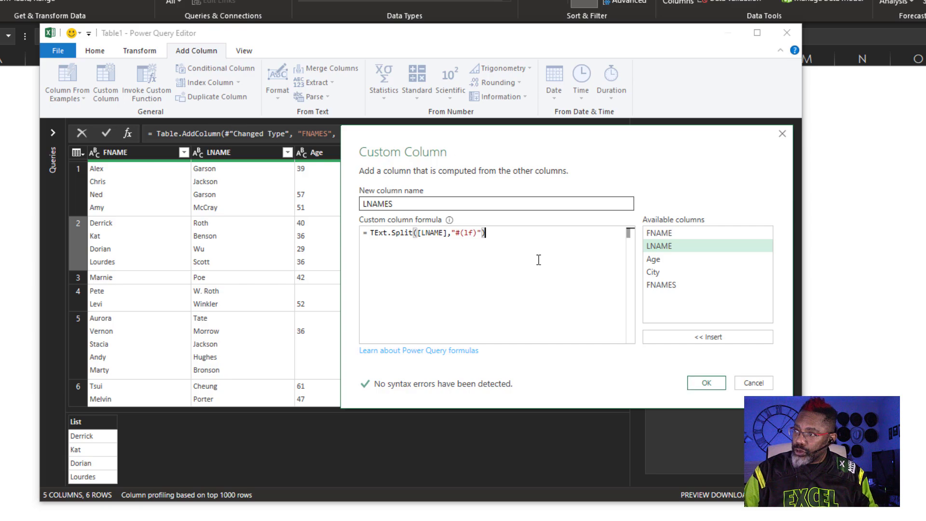
pyautogui.click(705, 386)
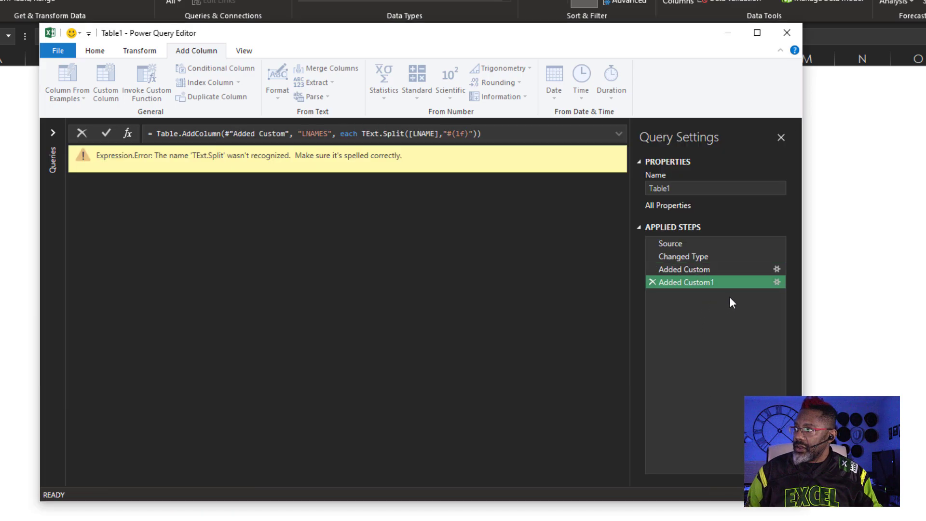
# Step: Correct the LNAMES step's formula from TExt.Split to Text.Split
pyautogui.click(777, 282)
pyautogui.click(378, 233)
pyautogui.press('BackSpace')
pyautogui.write('ext.Split([LNAME],"#(lf')
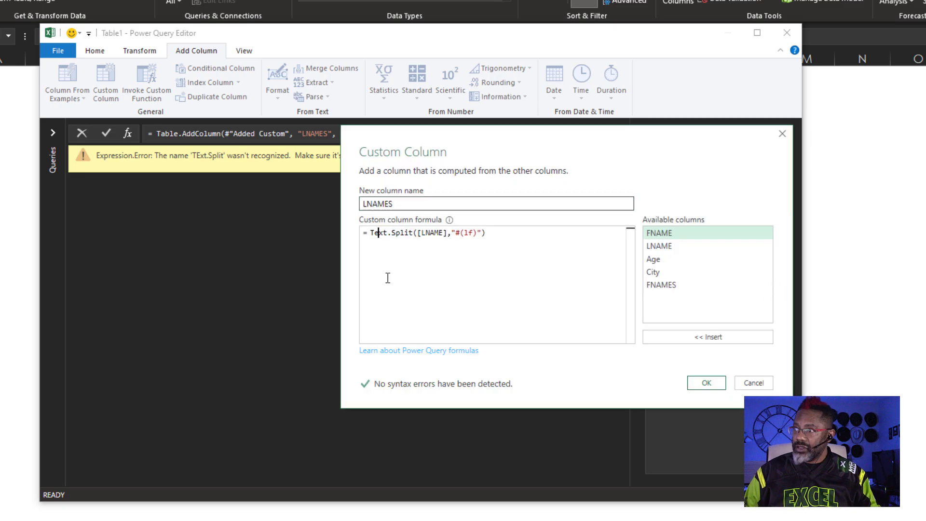
pyautogui.click(707, 383)
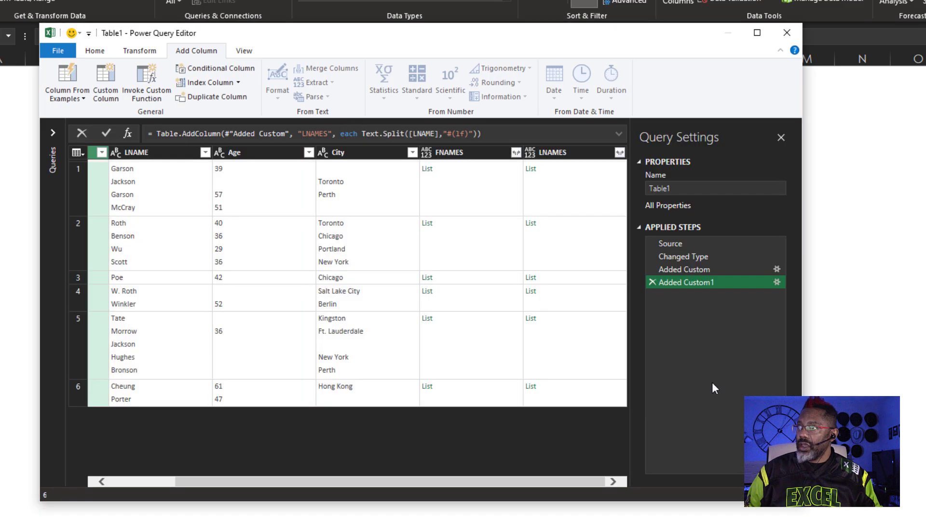
# Step: Create custom column Ages with the formula Text.Split([Age],"#(lf)")
pyautogui.rightClick(278, 151)
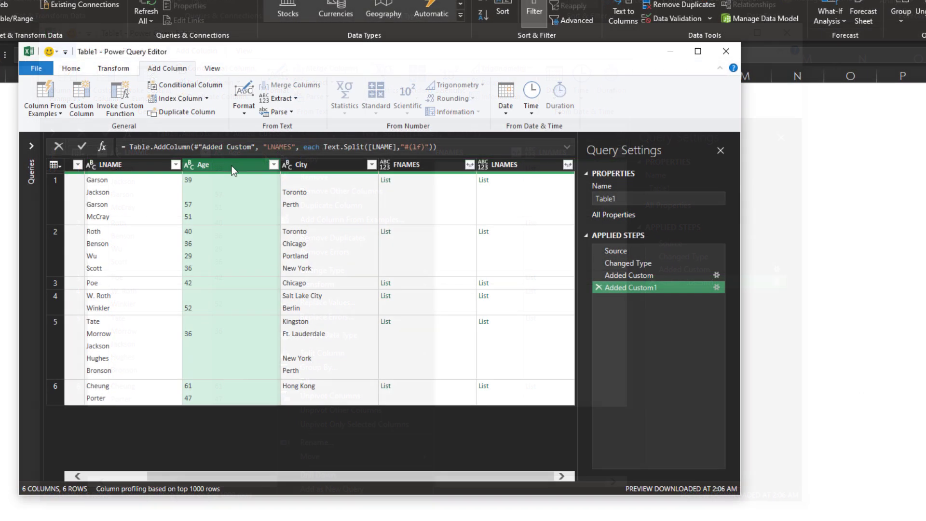
pyautogui.click(112, 100)
pyautogui.write('Ages')
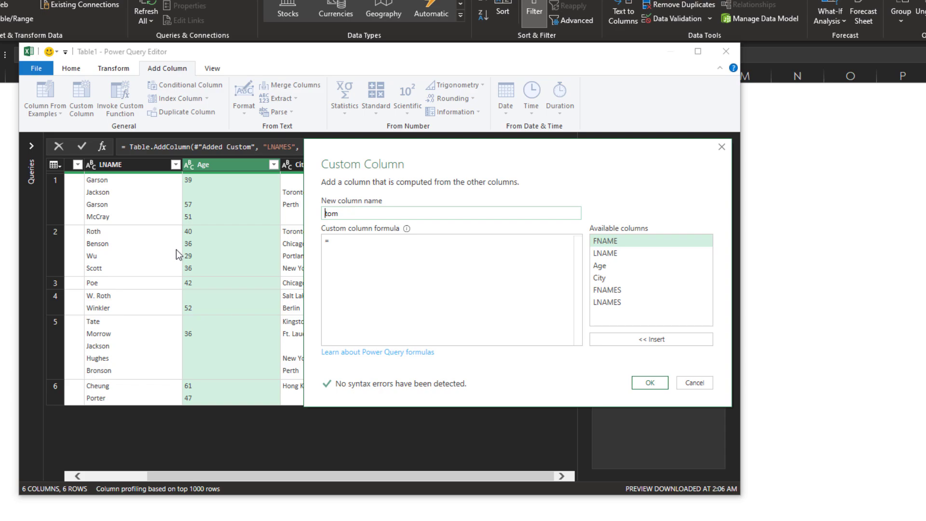
pyautogui.click(372, 244)
pyautogui.write('T')
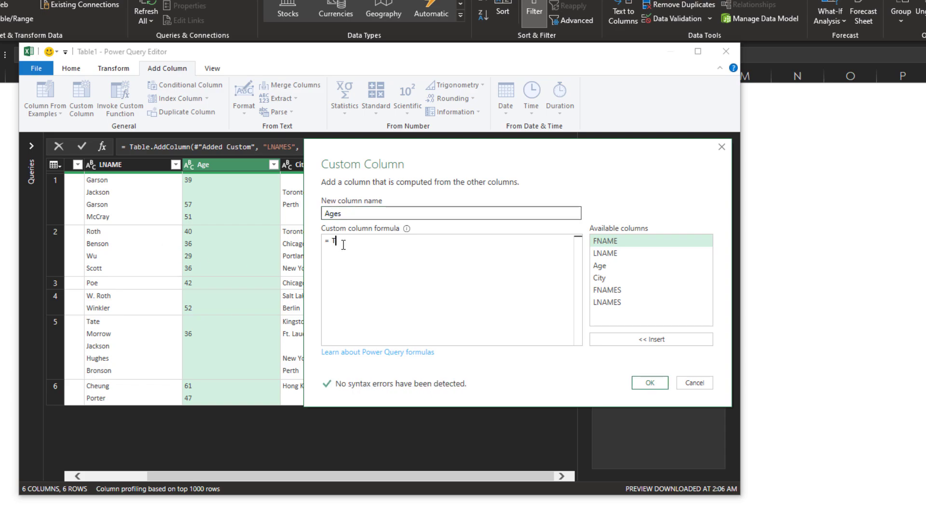
pyautogui.write('ext.Split([Age],"#(')
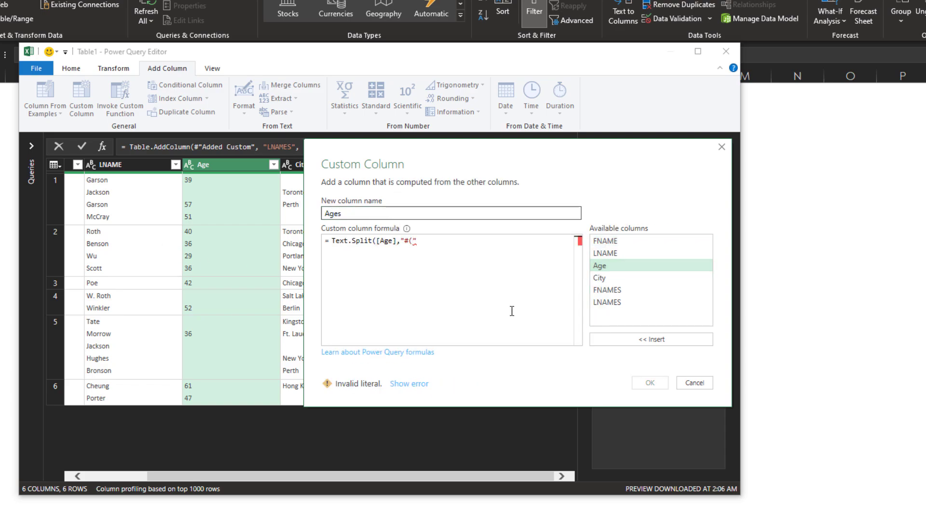
pyautogui.write('lf)")')
pyautogui.click(648, 383)
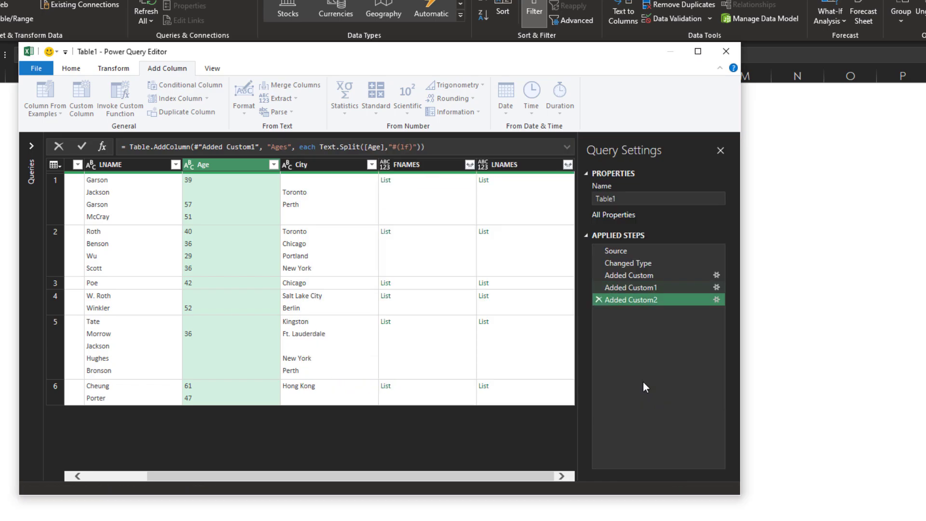
# Step: Create custom column Cities with the formula Text.Split([City],"#(lf)")
pyautogui.click(81, 99)
pyautogui.doubleClick(363, 213)
pyautogui.write('Cities')
pyautogui.press('Tab')
pyautogui.write('Text.Split(')
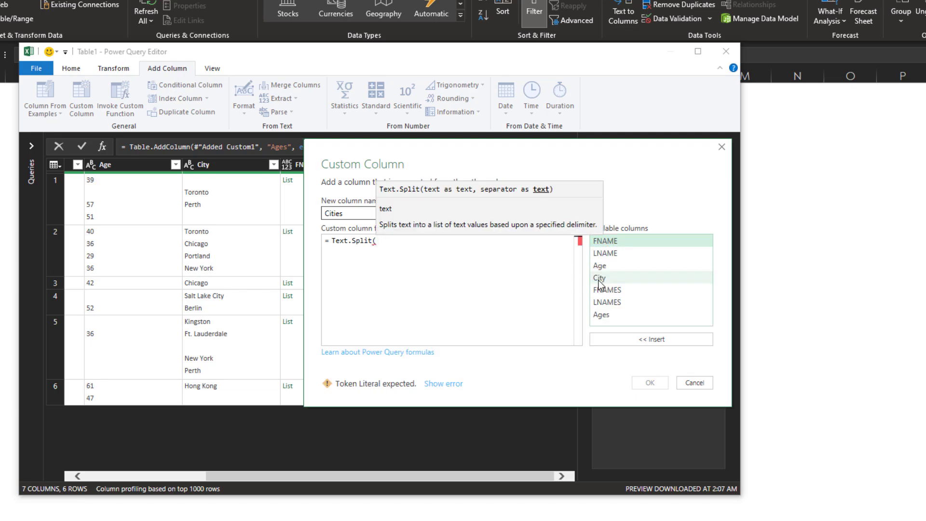
pyautogui.doubleClick(599, 278)
pyautogui.write(',"#(lf)")')
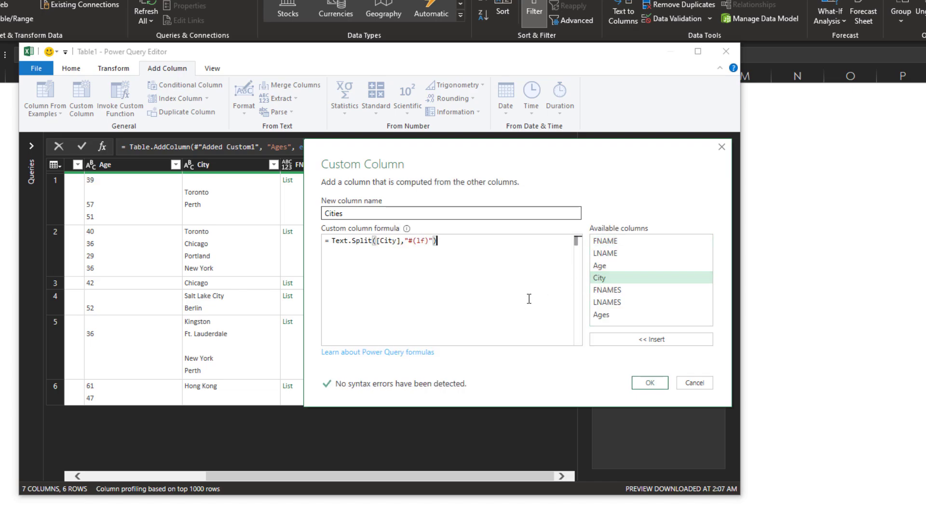
pyautogui.click(649, 383)
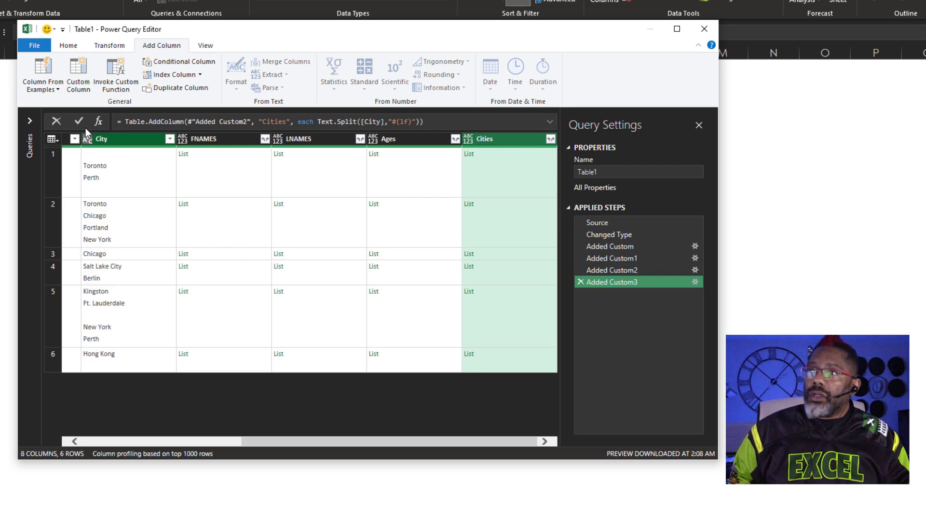
# Step: Enter the custom column formula Table.FromColumns({[FNAMES],[LNAMES],[Ages],[Cities]})
pyautogui.click(84, 82)
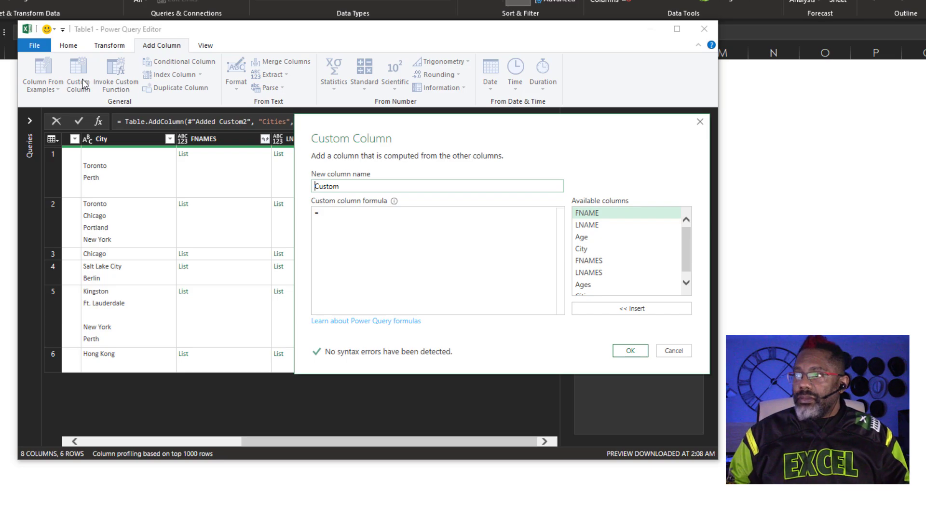
pyautogui.click(331, 213)
pyautogui.write('Table')
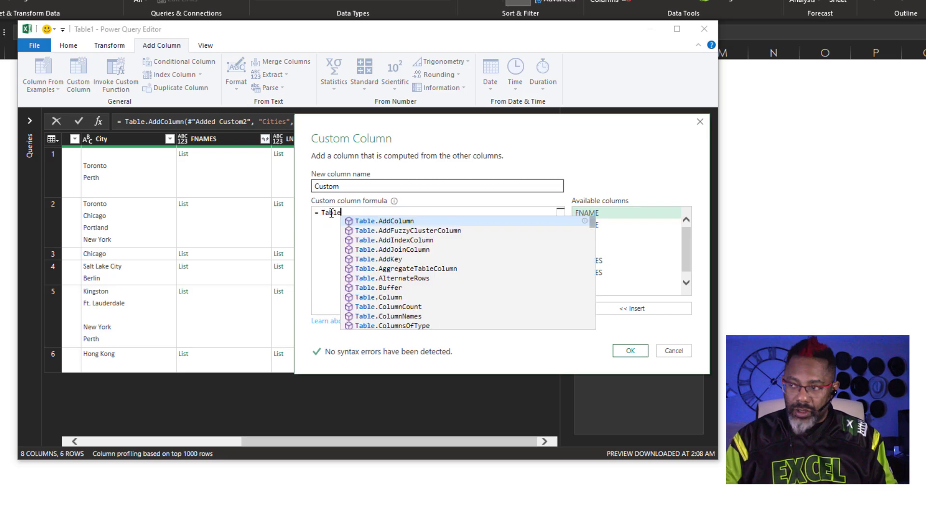
pyautogui.write('.FromColumns')
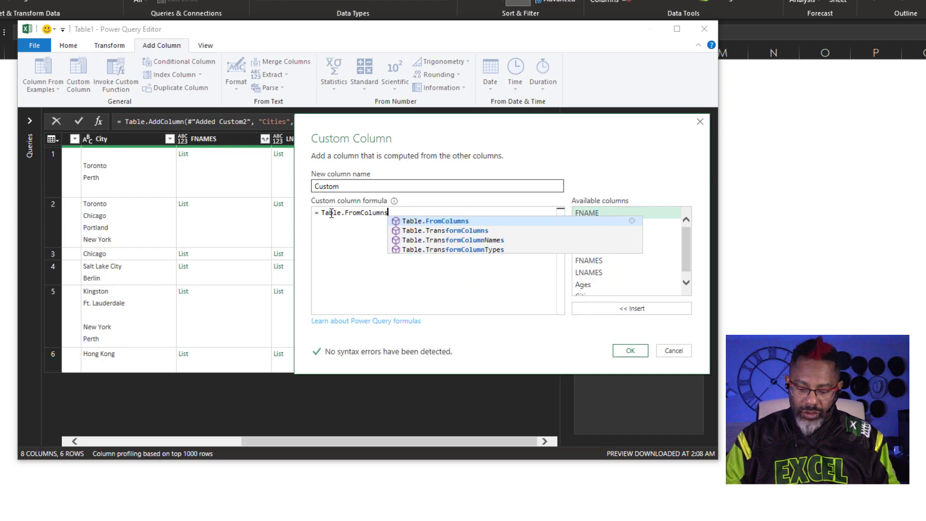
pyautogui.write('(')
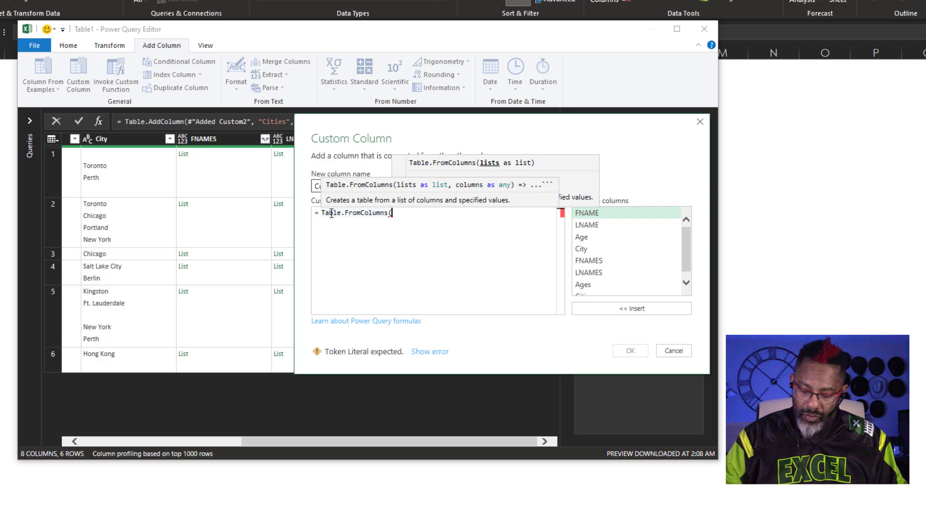
pyautogui.write('{')
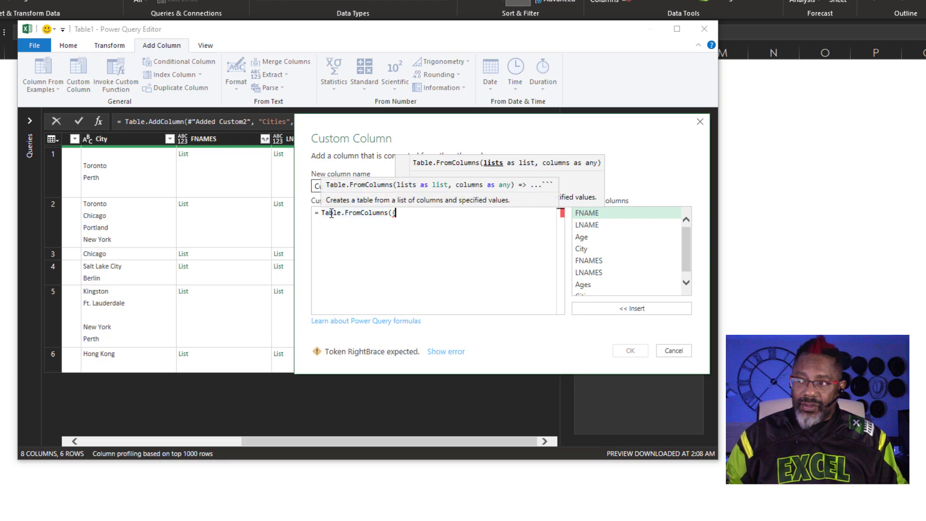
pyautogui.doubleClick(582, 259)
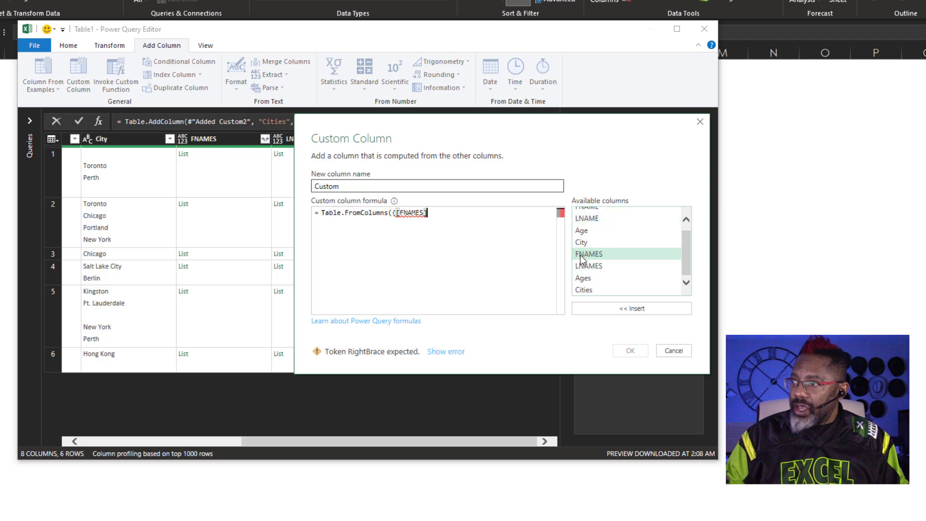
pyautogui.write(',')
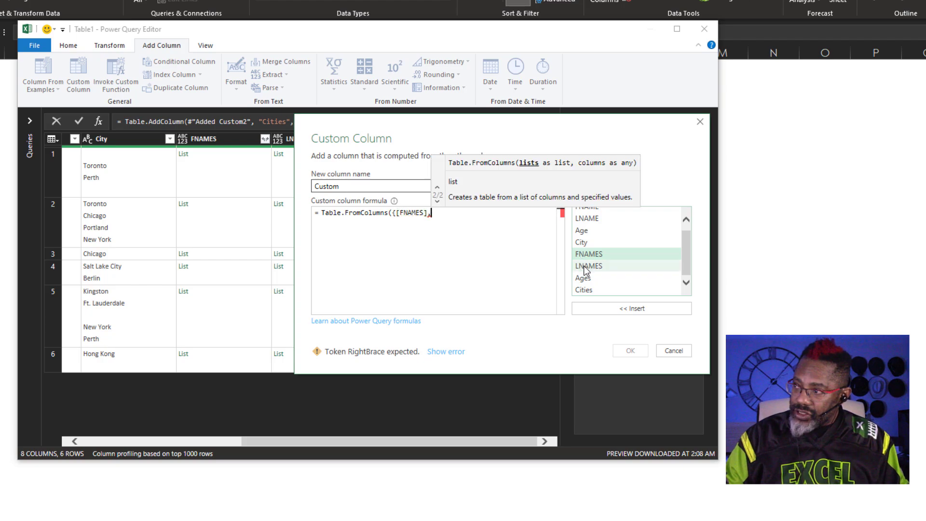
pyautogui.doubleClick(585, 266)
pyautogui.write(',')
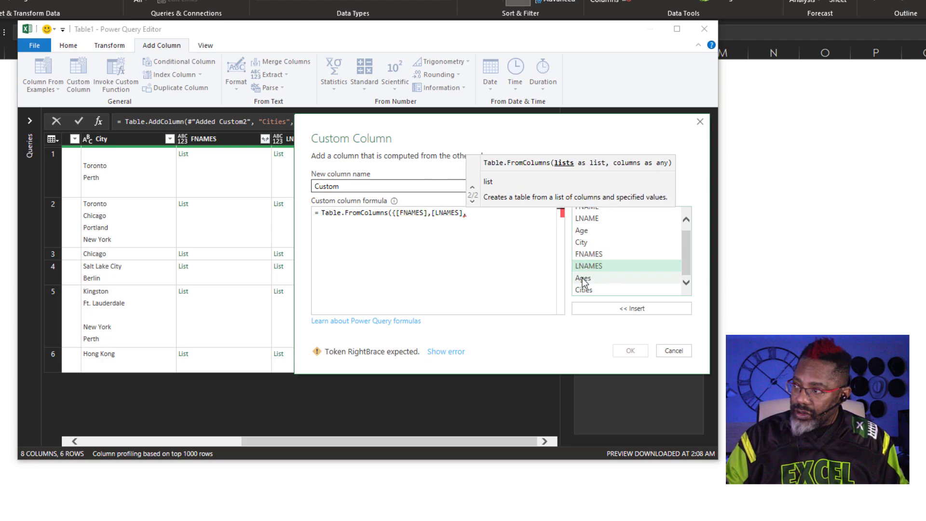
pyautogui.doubleClick(583, 278)
pyautogui.write(',')
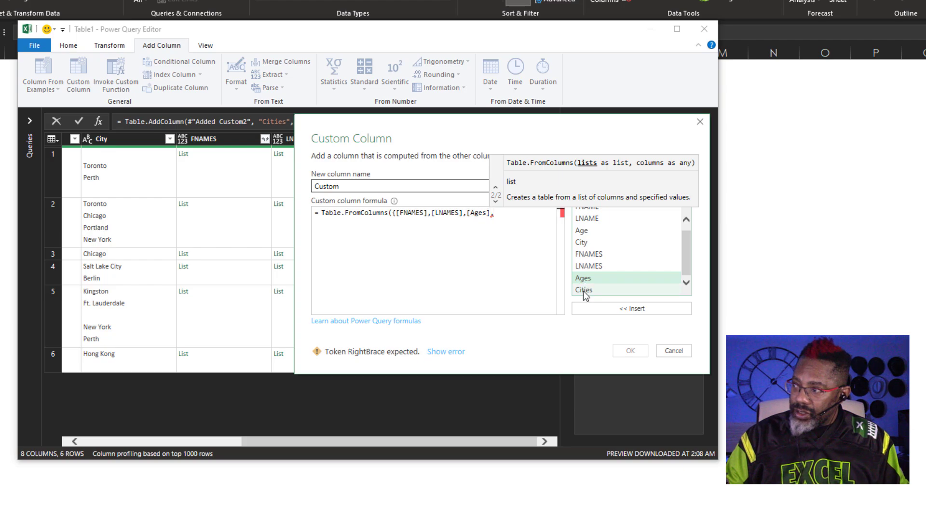
pyautogui.doubleClick(584, 290)
pyautogui.write('})')
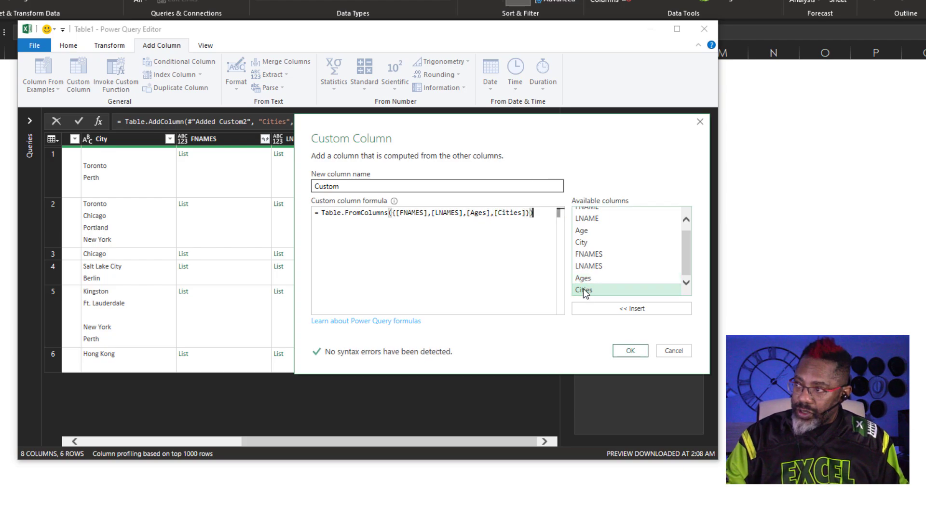
# Step: Confirm the Table.FromColumns Custom column and preview row 1's nested table
pyautogui.click(631, 351)
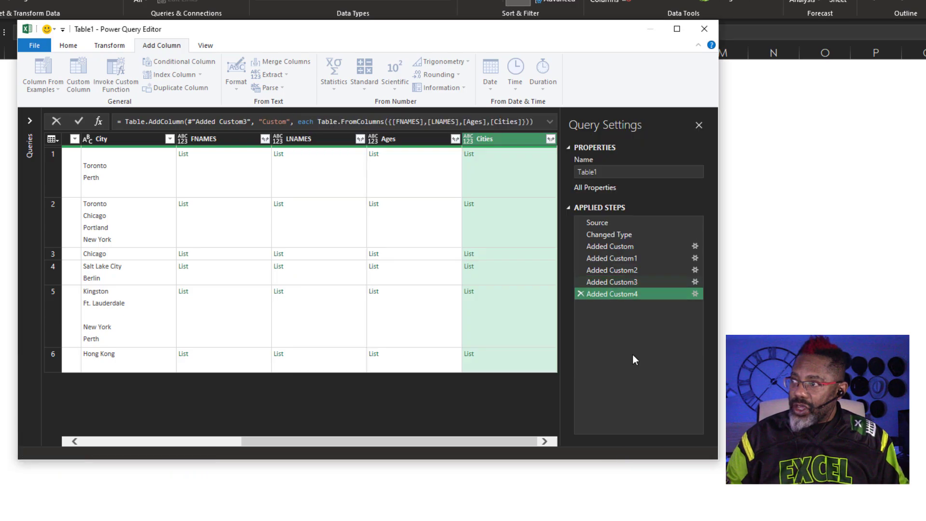
pyautogui.click(507, 181)
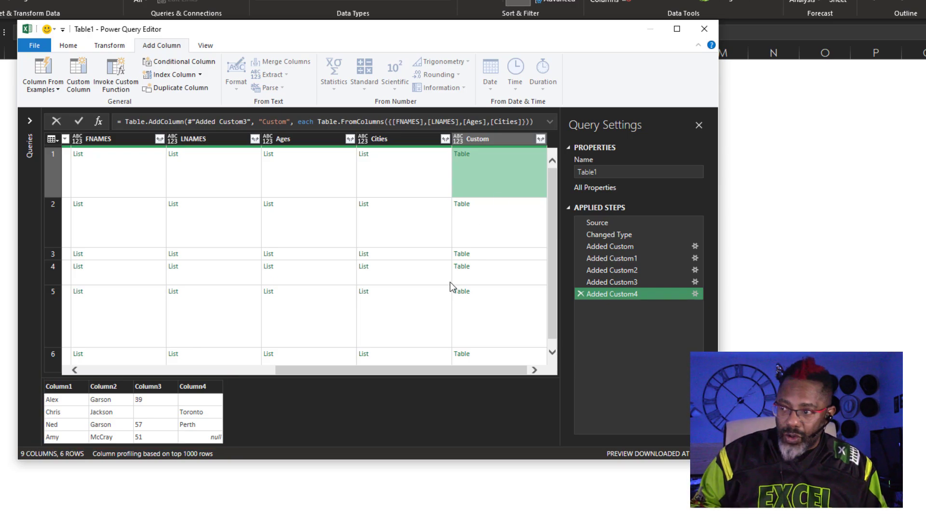
pyautogui.moveTo(439, 369); pyautogui.dragTo(224, 374)
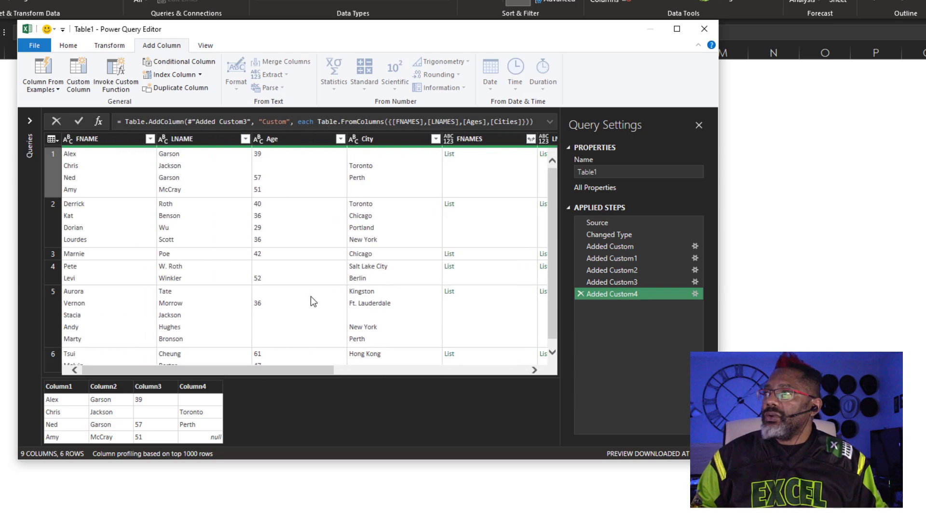
# Step: Remove the FNAMES, LNAMES, Ages and Cities columns, then remove all columns other than Custom
pyautogui.rightClick(476, 141)
pyautogui.click(496, 163)
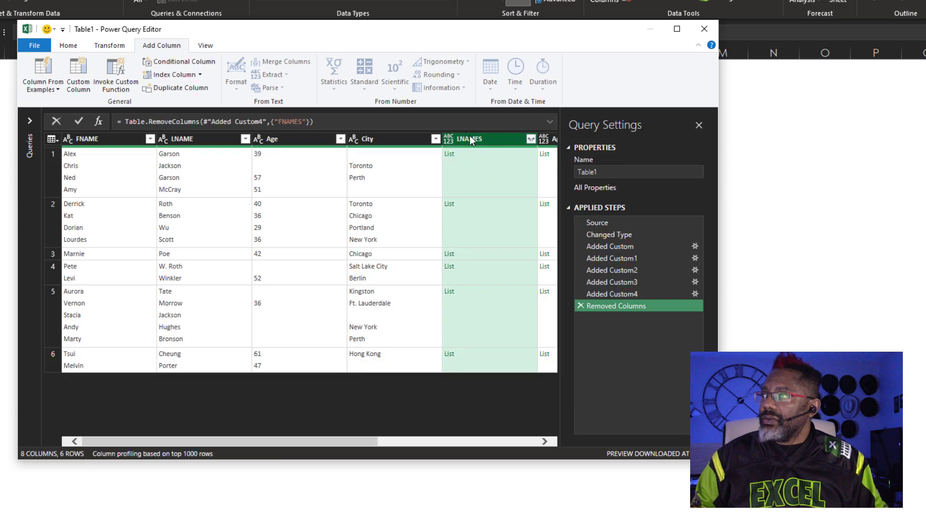
pyautogui.rightClick(470, 136)
pyautogui.click(491, 159)
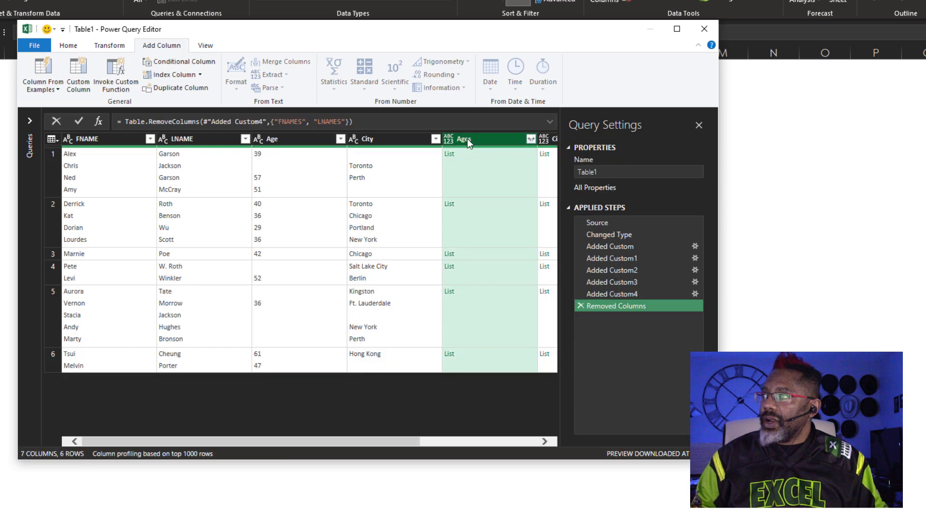
pyautogui.rightClick(466, 141)
pyautogui.click(487, 160)
pyautogui.rightClick(482, 142)
pyautogui.click(499, 166)
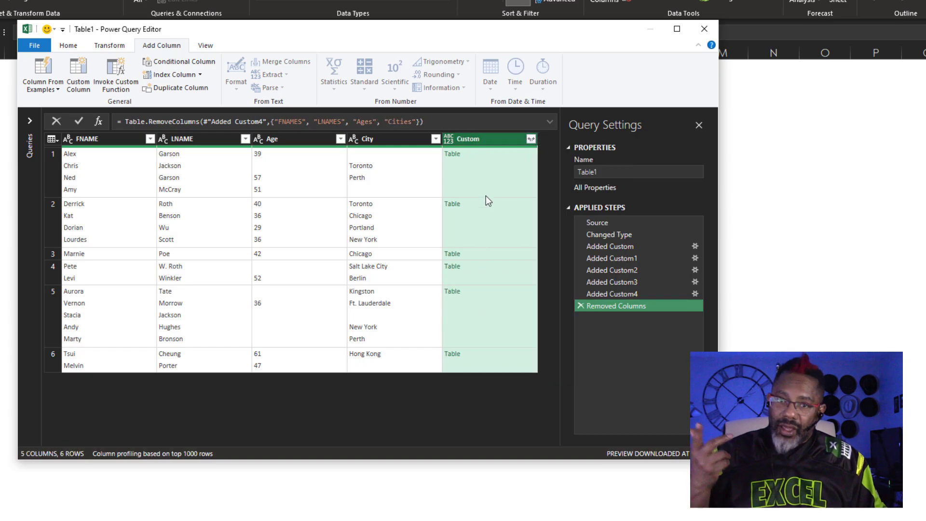
pyautogui.rightClick(486, 141)
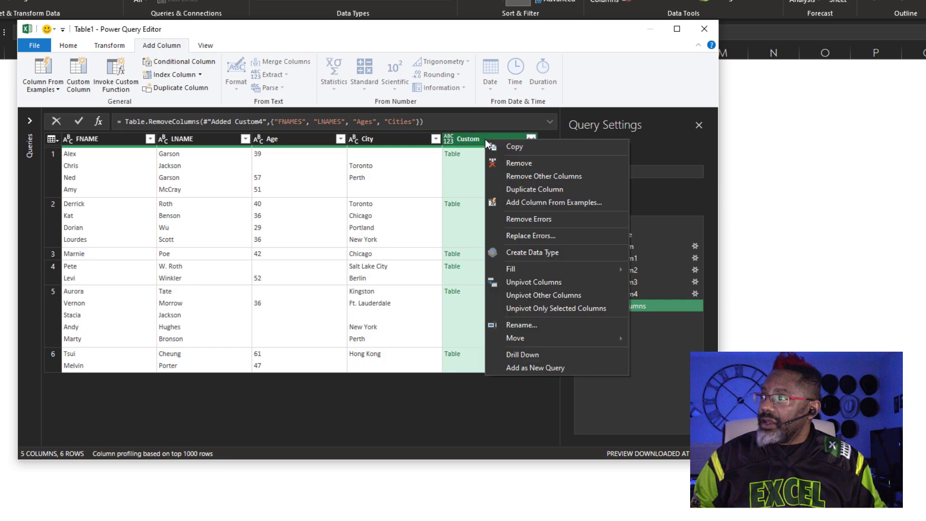
pyautogui.click(531, 177)
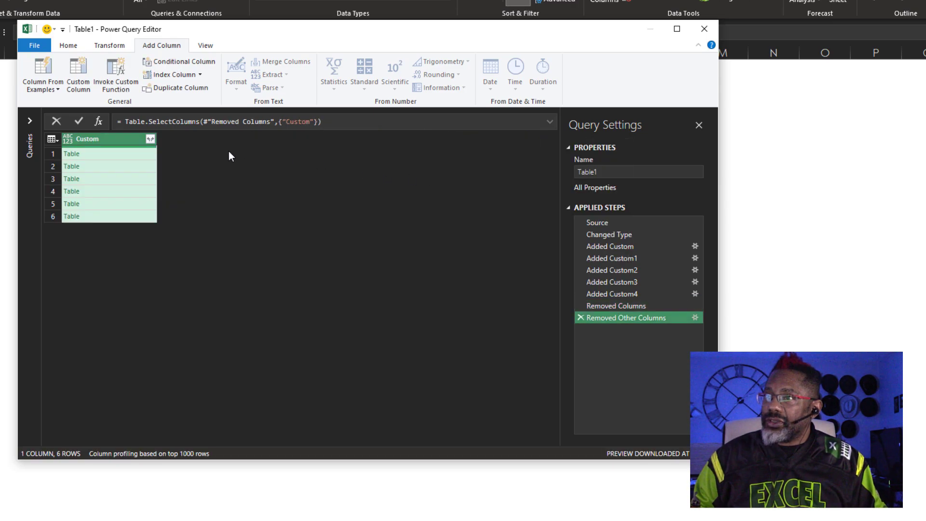
# Step: Expand the Custom column into Column1–Column4 with the original-name prefix turned off
pyautogui.click(150, 139)
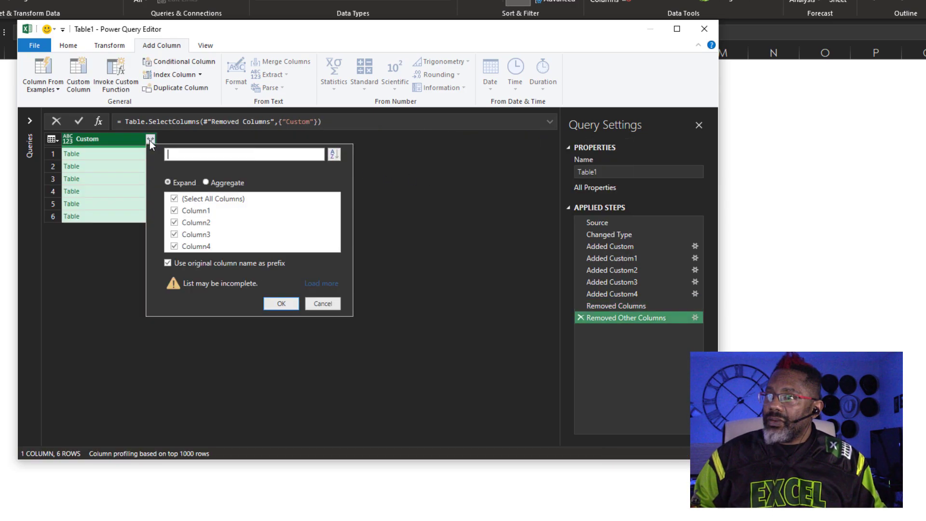
pyautogui.click(169, 263)
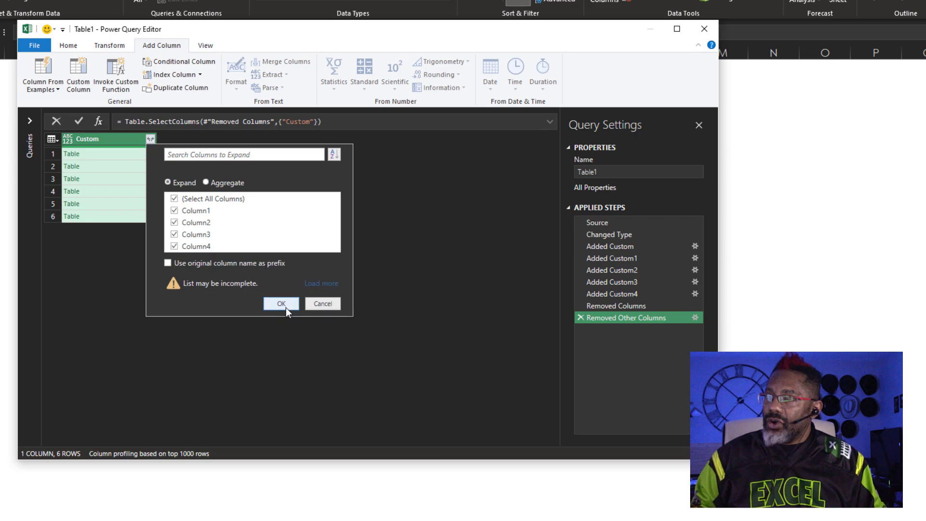
pyautogui.click(285, 307)
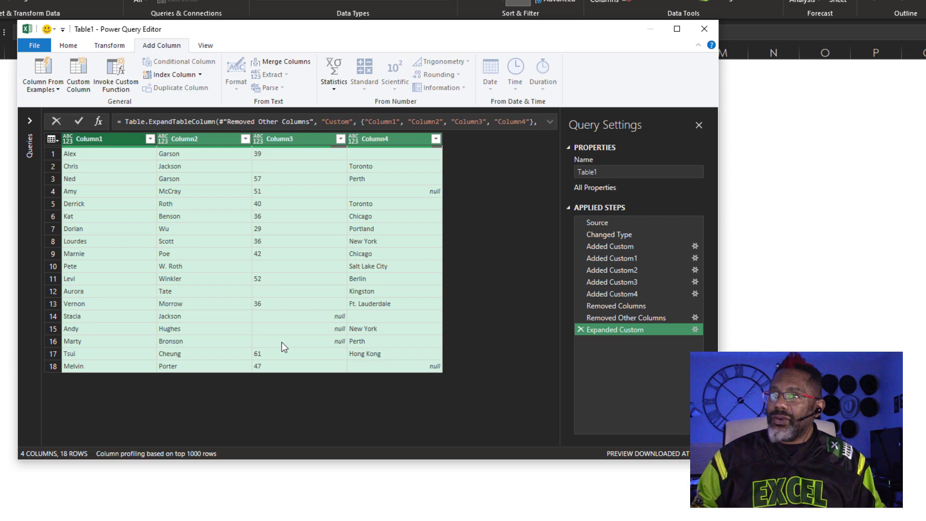
# Step: Rename Column1–Column4 to First Names, Last Names, Ages and Cities
pyautogui.doubleClick(104, 142)
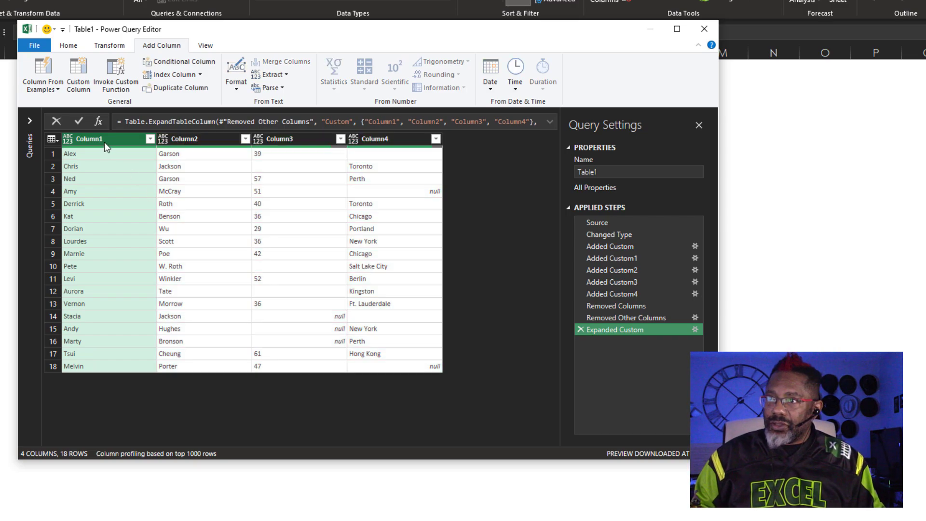
pyautogui.write('First Names')
pyautogui.press('Return')
pyautogui.doubleClick(199, 139)
pyautogui.write('Last Names')
pyautogui.doubleClick(291, 138)
pyautogui.write('Ages')
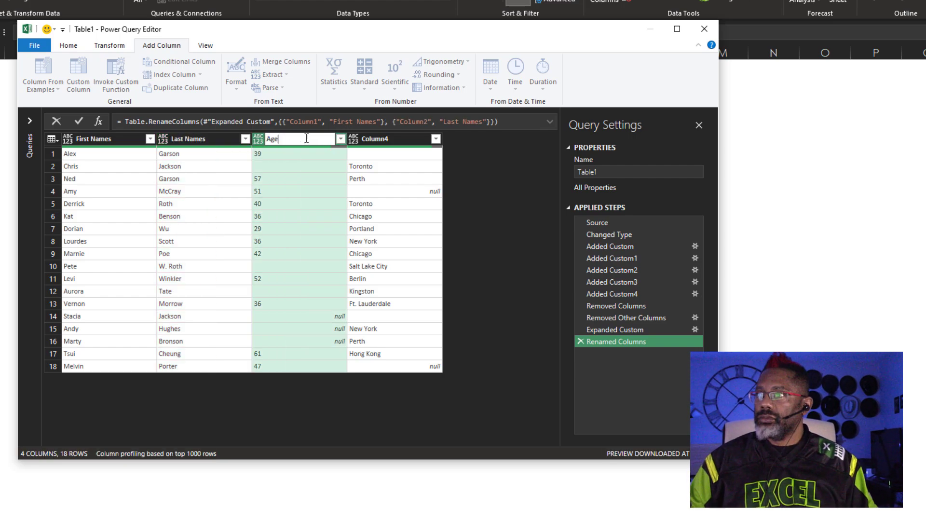
pyautogui.doubleClick(384, 140)
pyautogui.write('Cities')
pyautogui.press('Return')
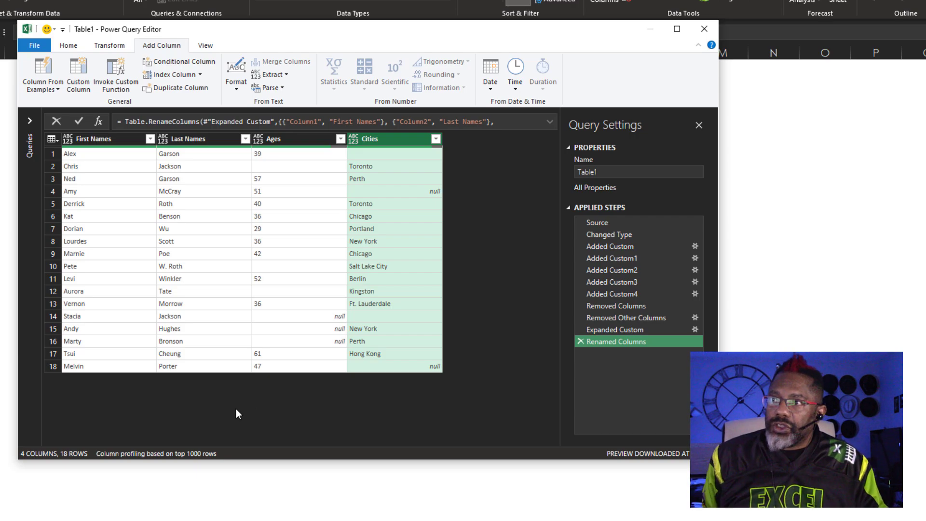
pyautogui.click(34, 45)
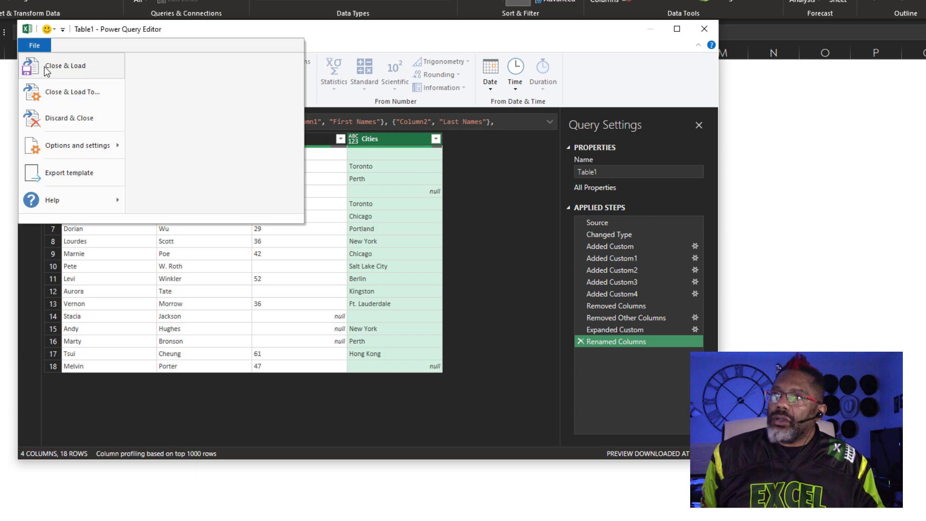
# Step: Close & Load the query, creating table Table1_2 with First Names, Last Names, Ages and Cities
pyautogui.click(49, 63)
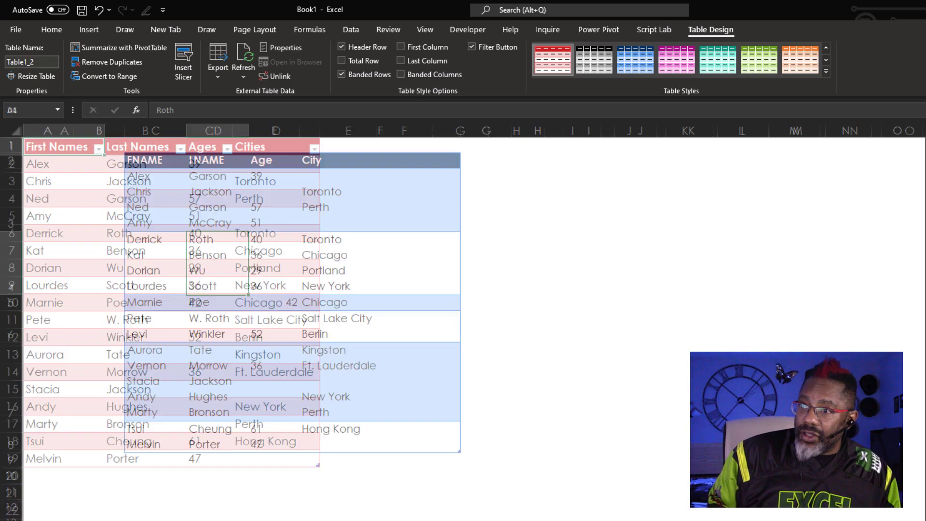
pyautogui.keyDown('ctrl'); pyautogui.scroll(3, 128, 519); pyautogui.keyUp('ctrl')
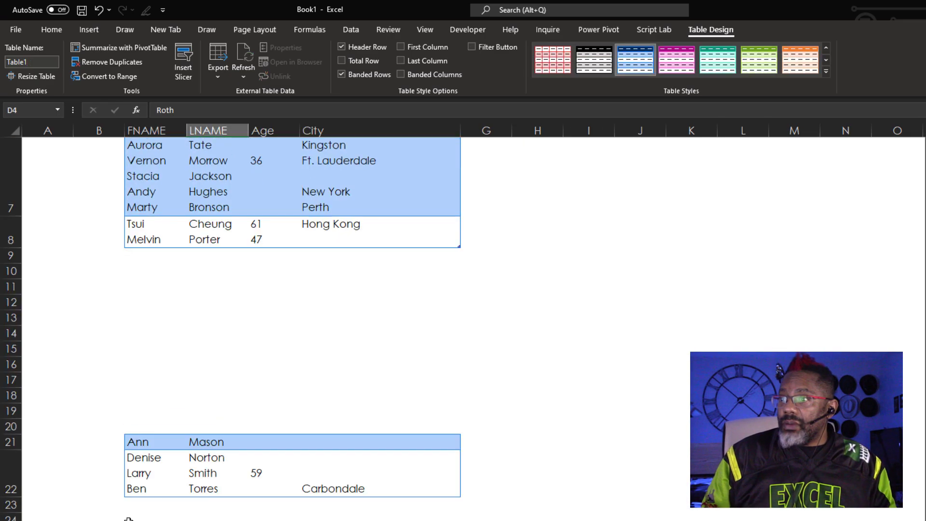
# Step: Move the Ann–Denise–Larry–Ben records up to append them under the source table
pyautogui.moveTo(138, 441); pyautogui.dragTo(365, 481)
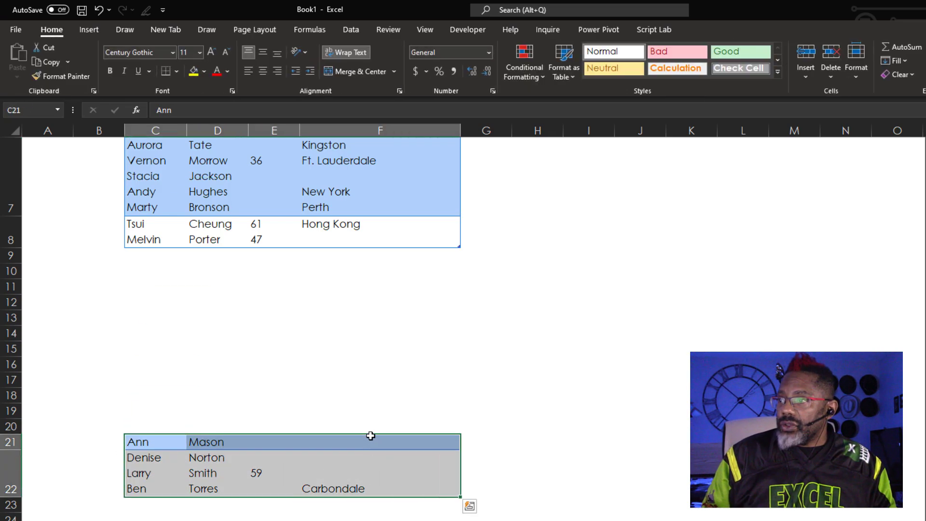
pyautogui.moveTo(375, 436); pyautogui.dragTo(380, 258)
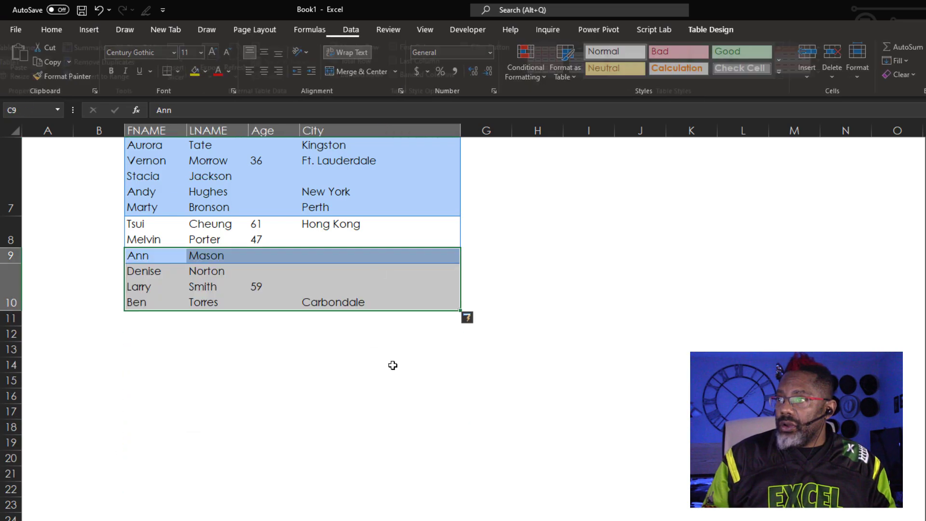
pyautogui.scroll(2, 544, 408)
pyautogui.click(544, 407)
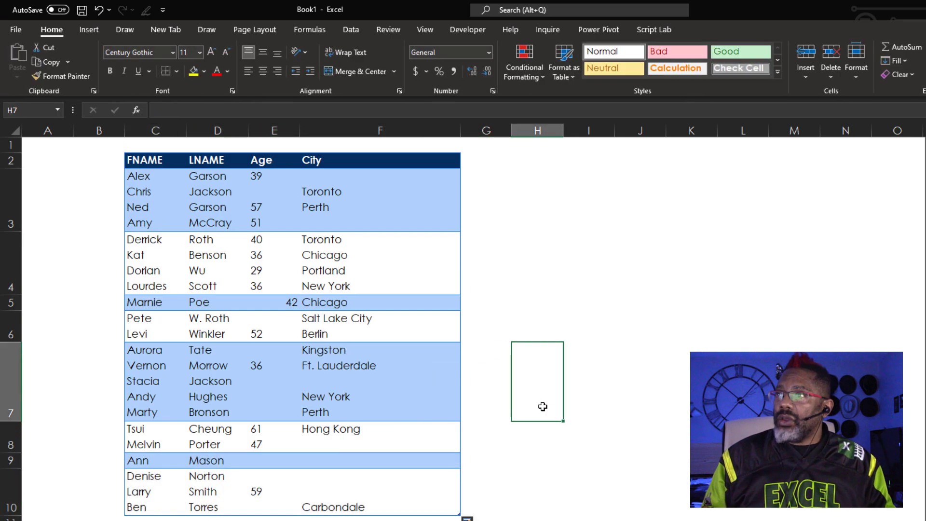
# Step: Refresh all queries, dismiss the null conversion error, and edit the Table1 query
pyautogui.click(351, 30)
pyautogui.click(210, 58)
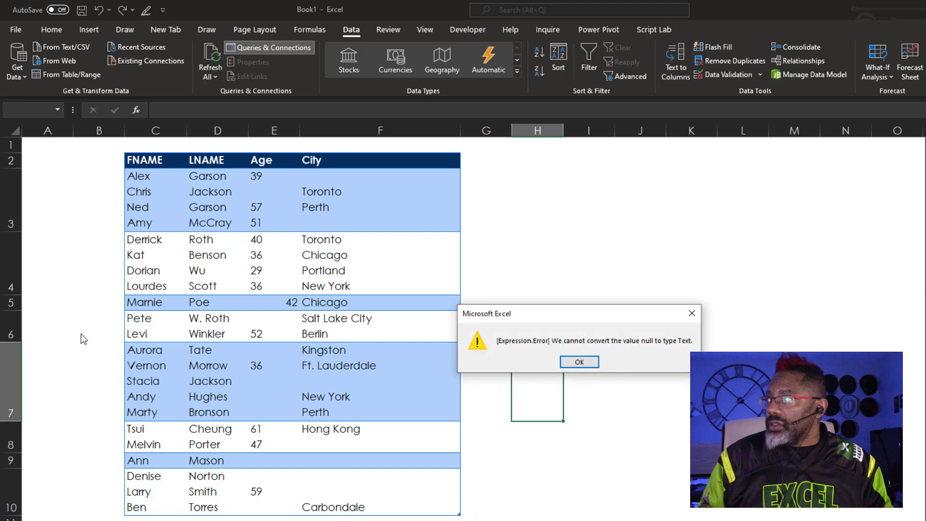
pyautogui.press('Return')
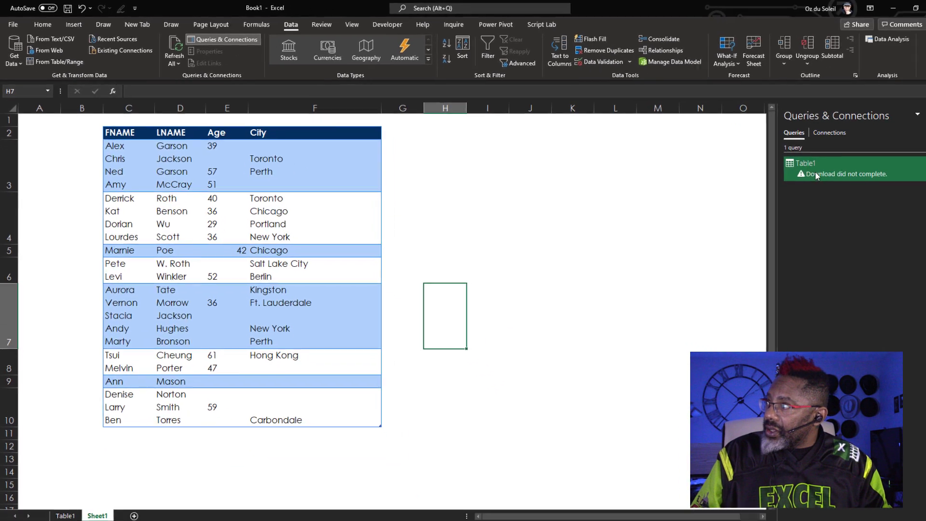
pyautogui.moveTo(816, 177)
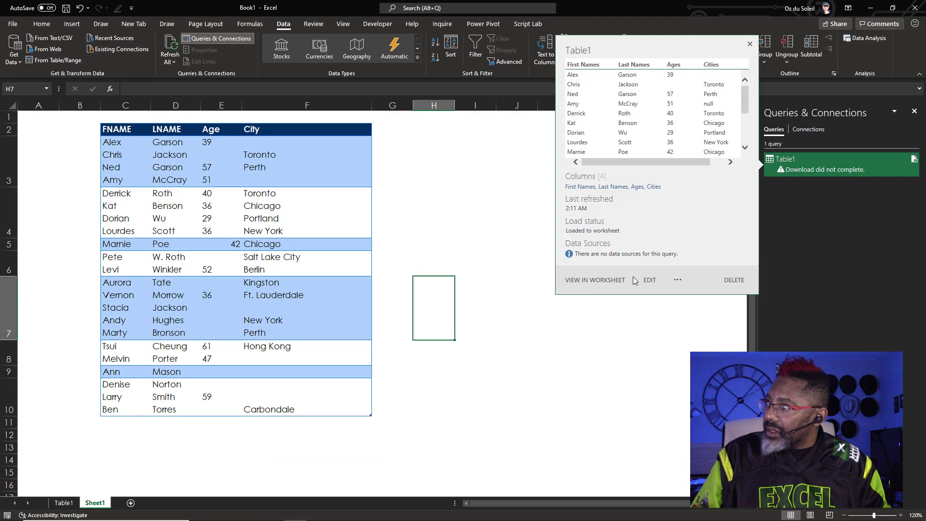
pyautogui.click(651, 283)
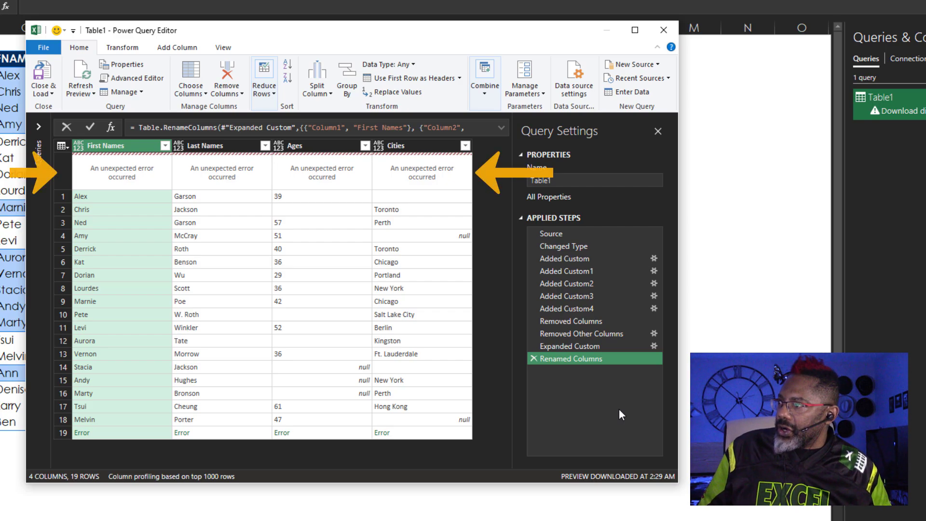
# Step: Read the errors in row 19's Ages, Last Names and First Names cells, then view the Changed Type step
pyautogui.click(318, 435)
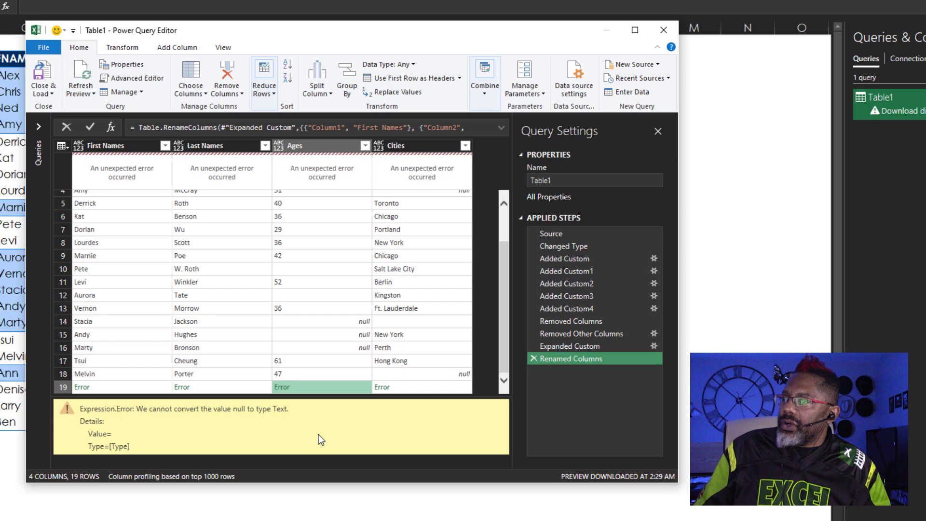
pyautogui.click(222, 388)
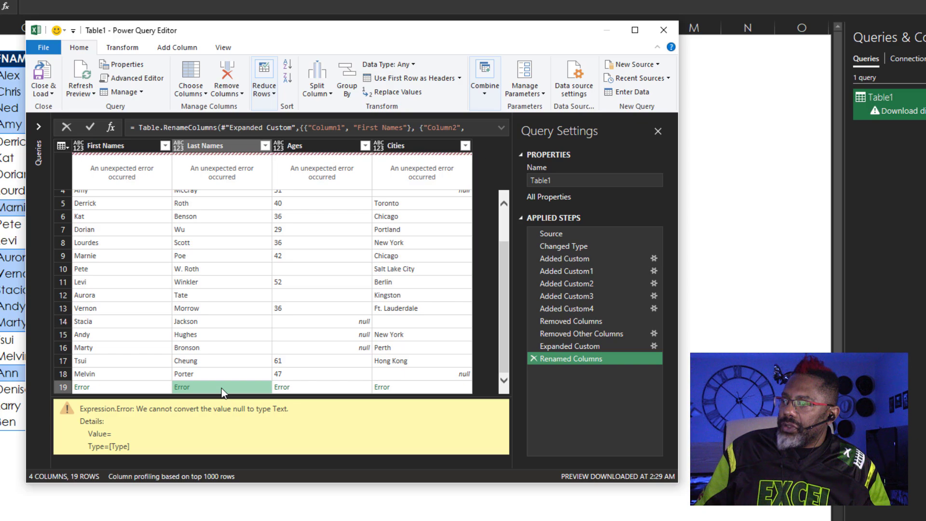
pyautogui.click(152, 387)
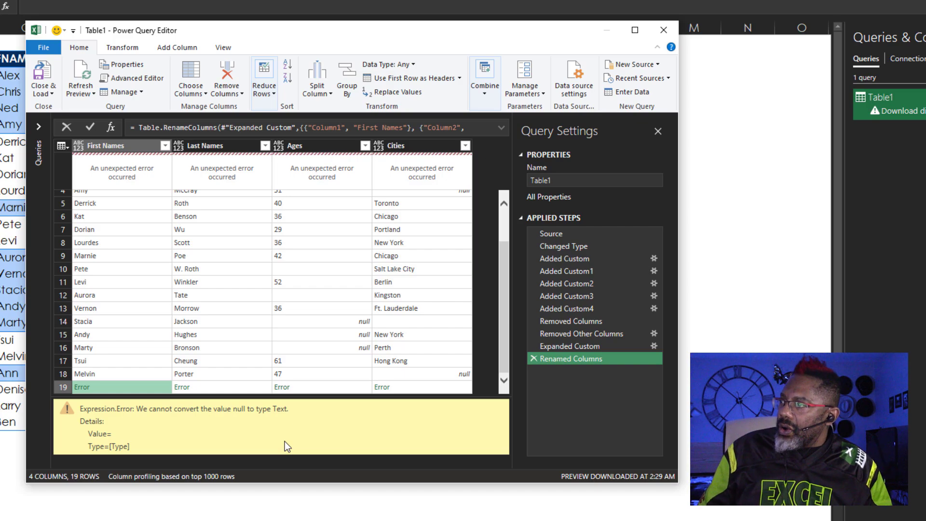
pyautogui.click(568, 246)
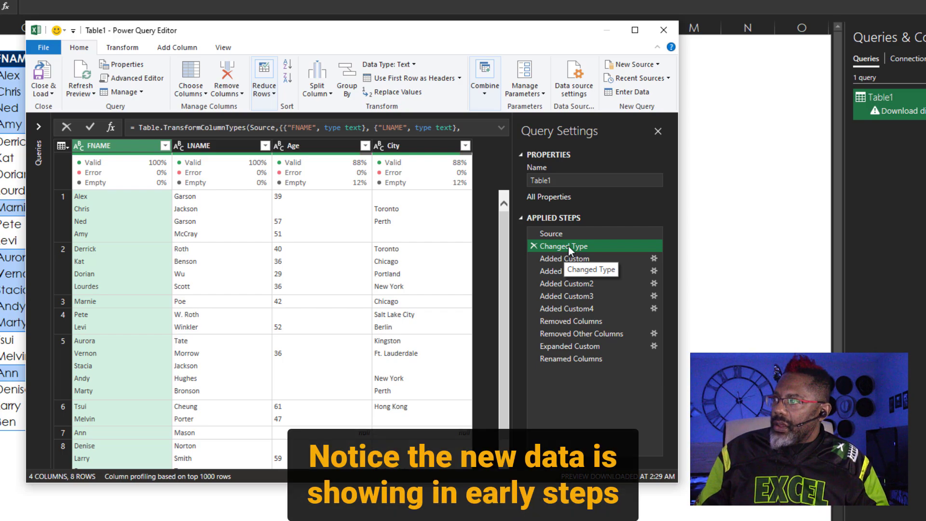
# Step: Insert a step at Changed Type replacing null with x in the City column
pyautogui.click(429, 146)
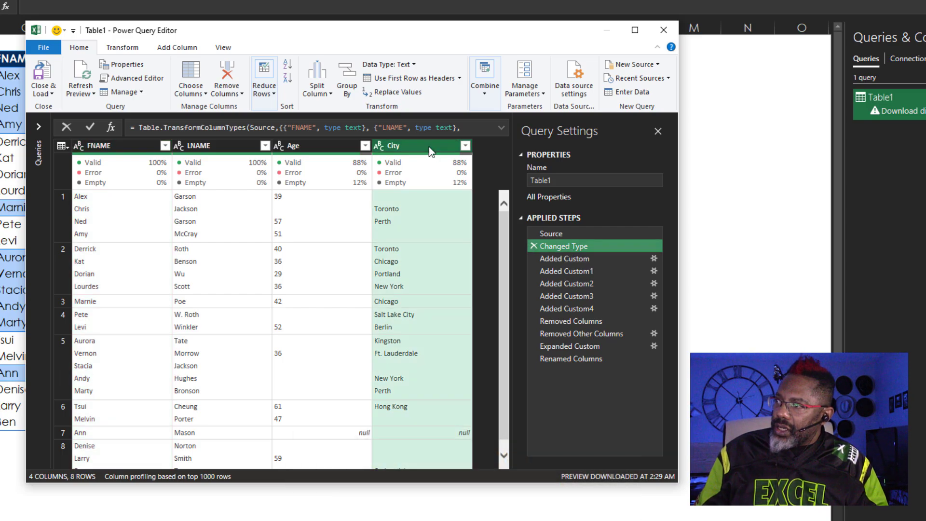
pyautogui.rightClick(429, 147)
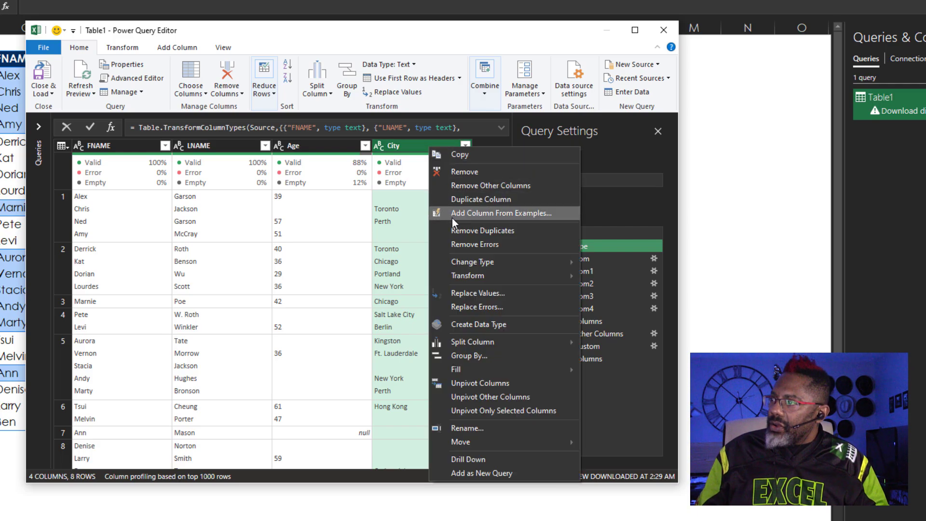
pyautogui.click(473, 293)
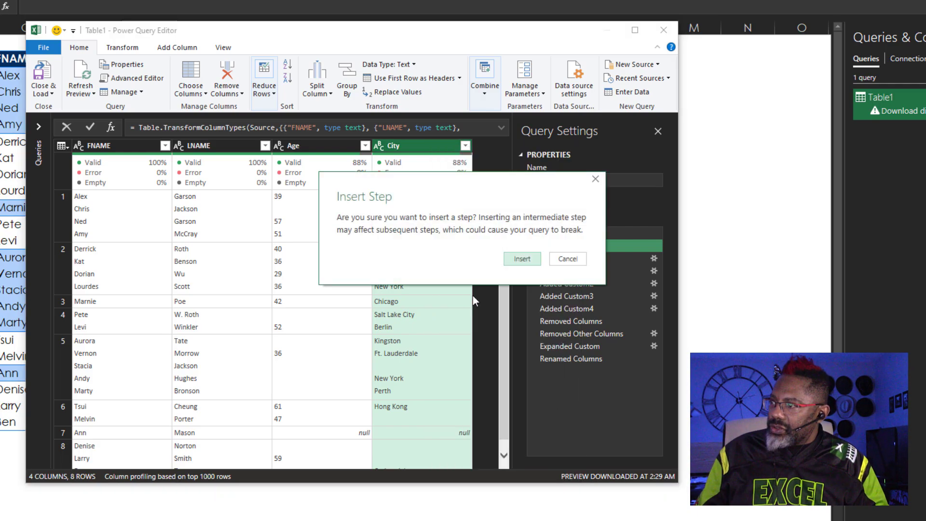
pyautogui.click(528, 259)
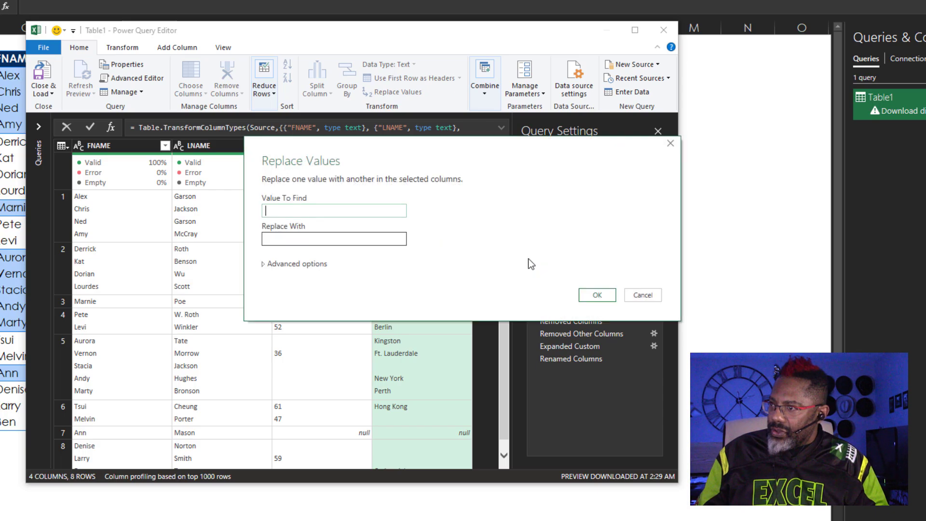
pyautogui.write('null')
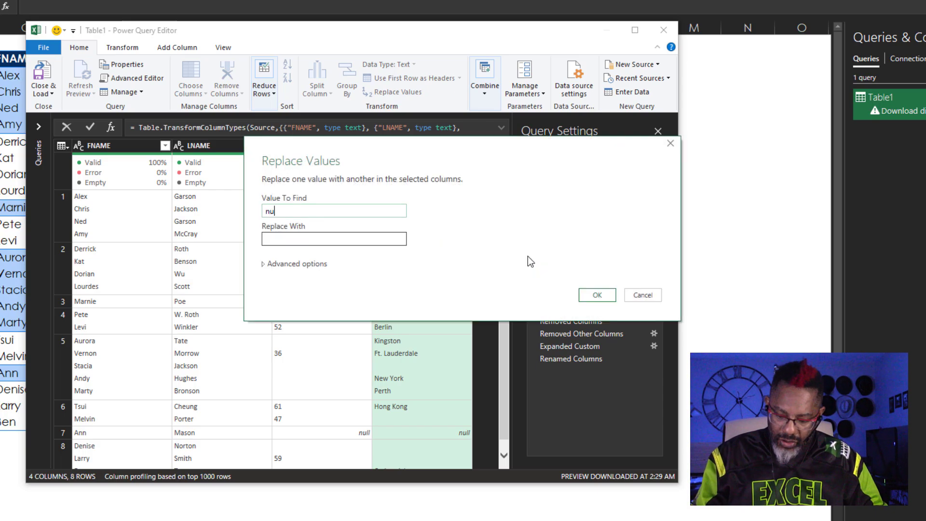
pyautogui.click(397, 243)
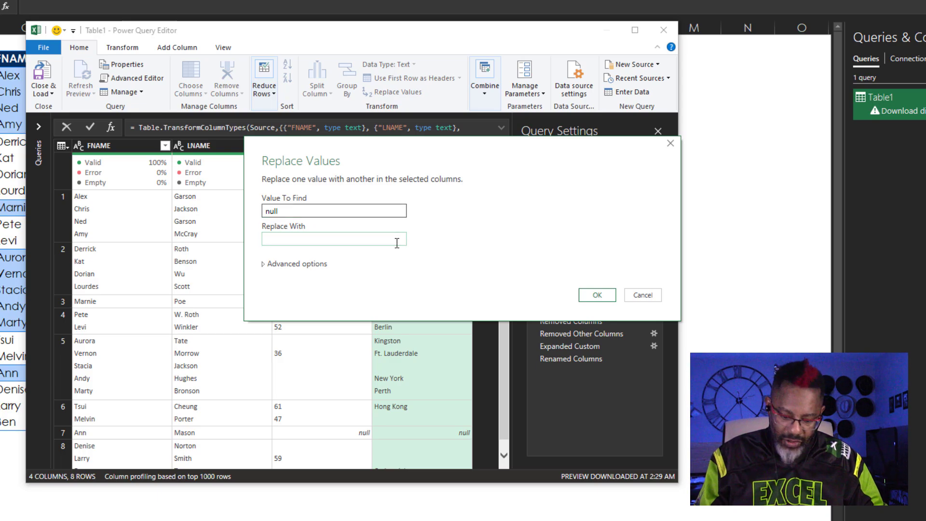
pyautogui.write('x')
pyautogui.click(597, 295)
pyautogui.scroll(-1, 492, 420)
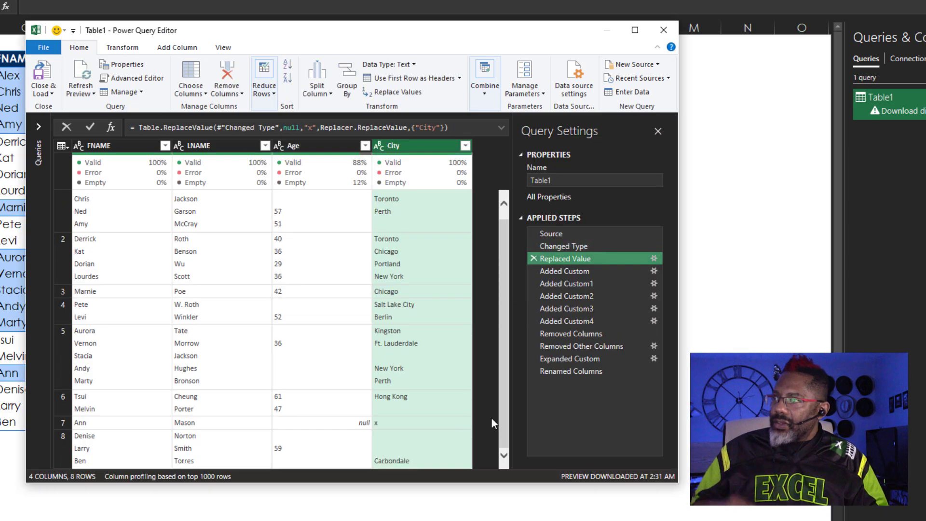
# Step: Insert another step replacing null with x in the Age column
pyautogui.click(315, 148)
pyautogui.rightClick(314, 148)
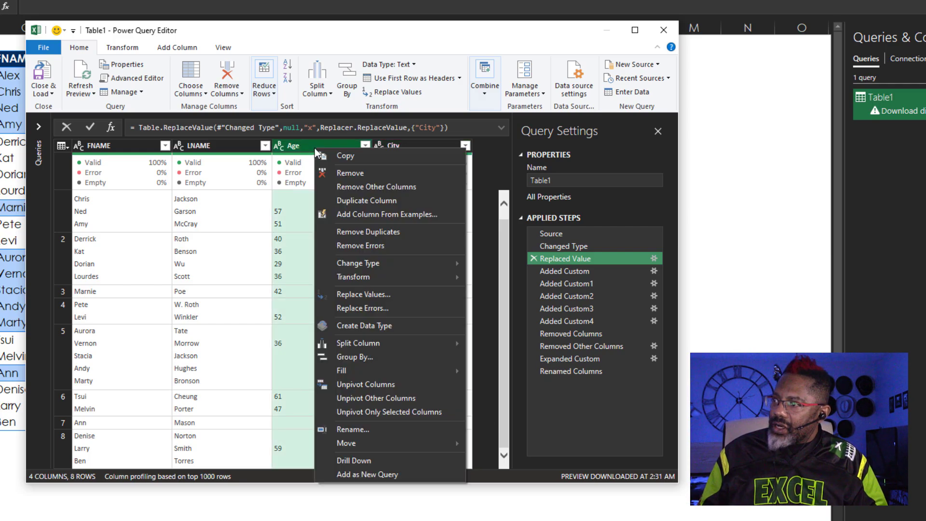
pyautogui.click(350, 293)
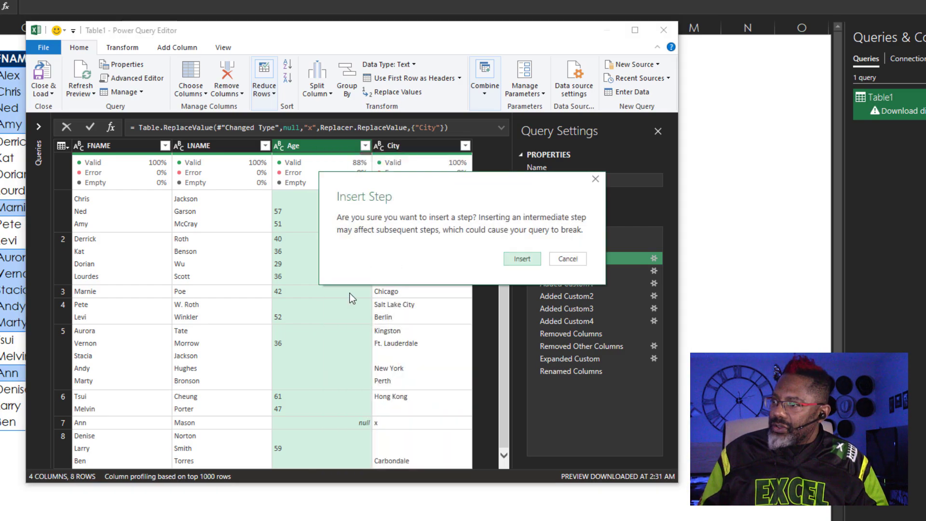
pyautogui.click(522, 259)
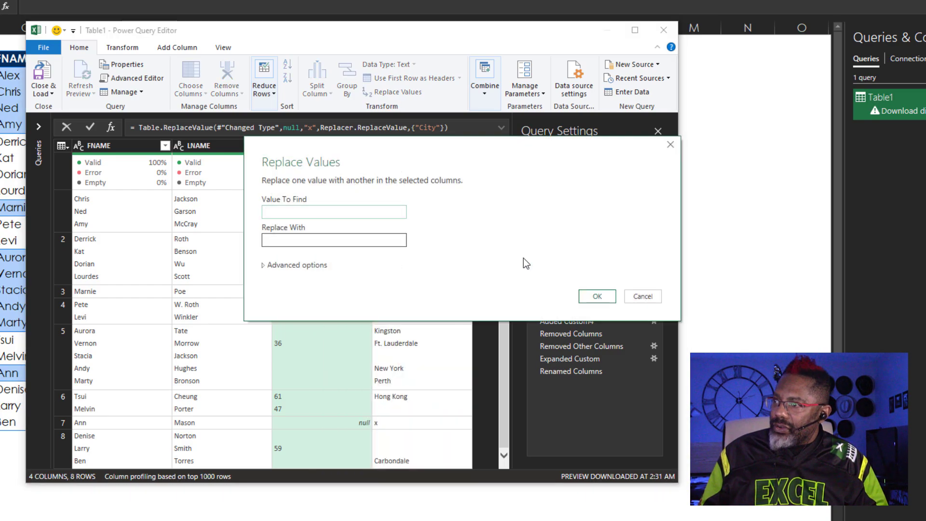
pyautogui.write('null')
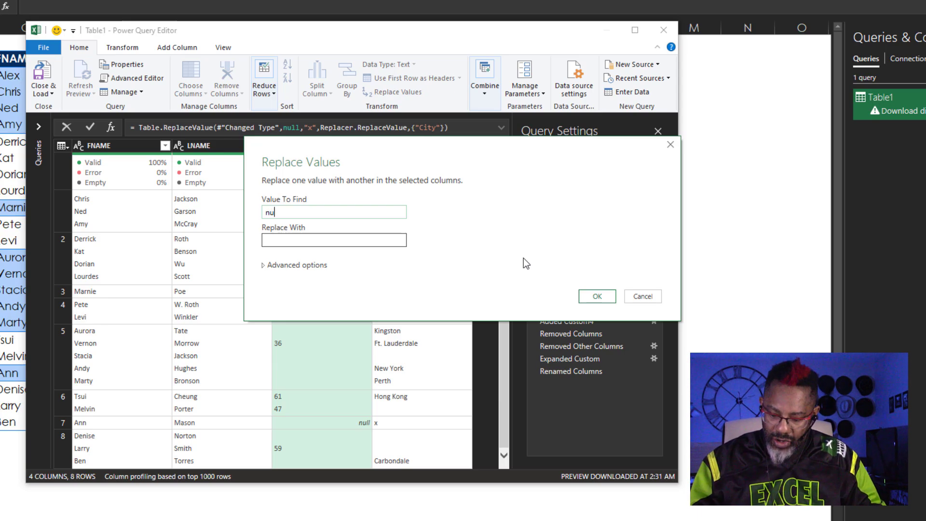
pyautogui.click(404, 244)
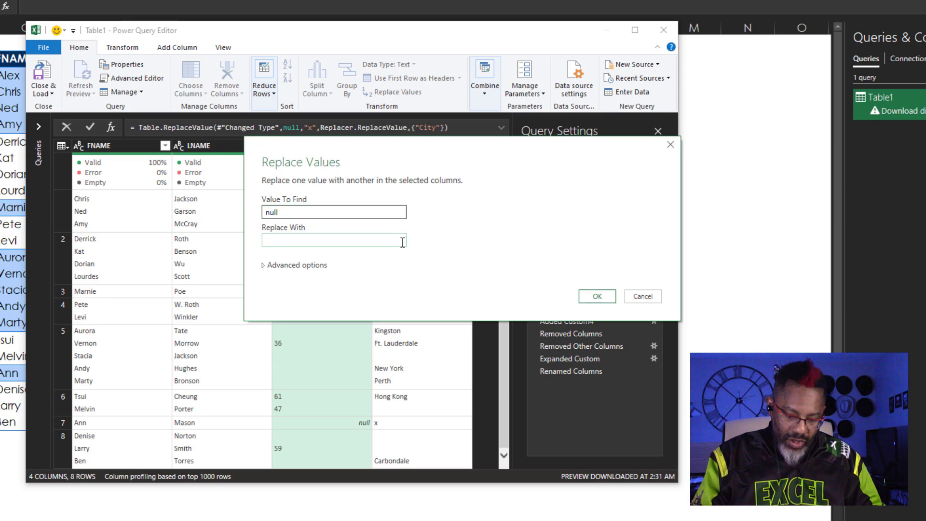
pyautogui.click(597, 296)
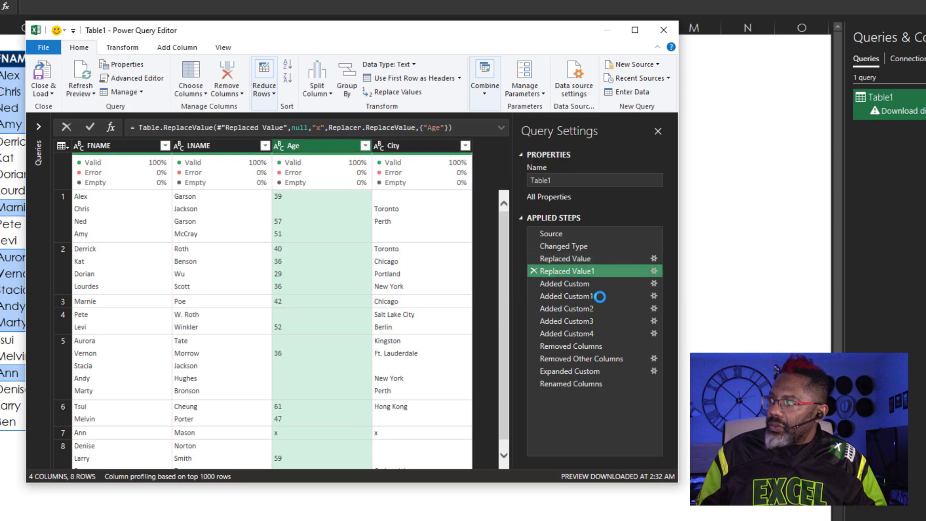
# Step: At the Renamed Columns step, replace x with null in the Ages column
pyautogui.click(583, 385)
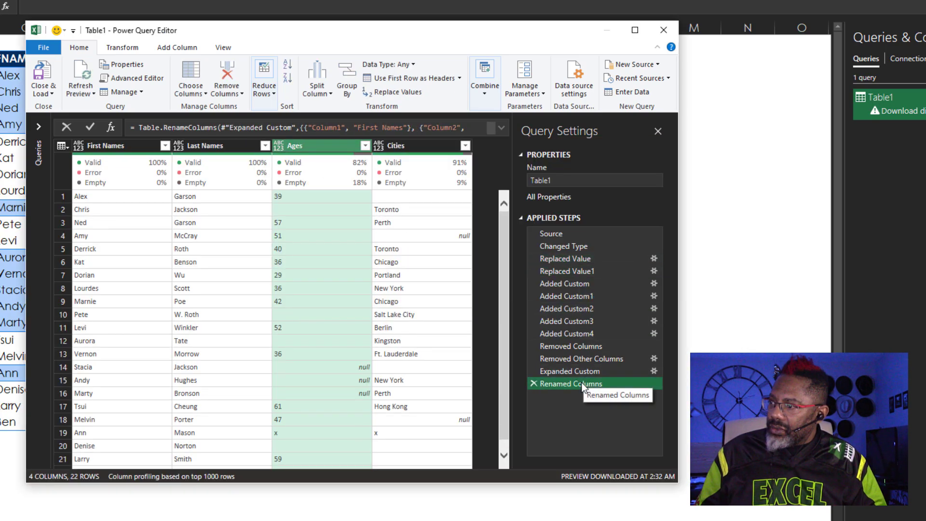
pyautogui.scroll(-1, 411, 422)
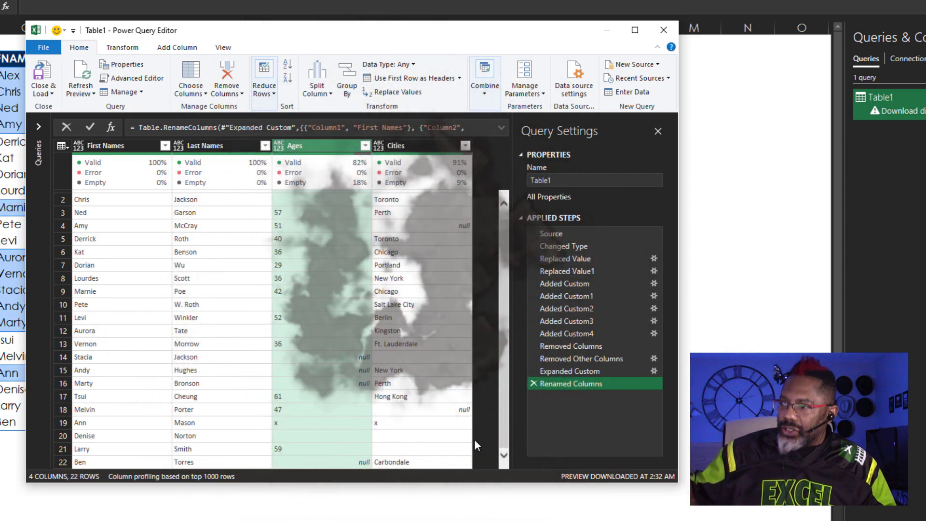
pyautogui.rightClick(320, 148)
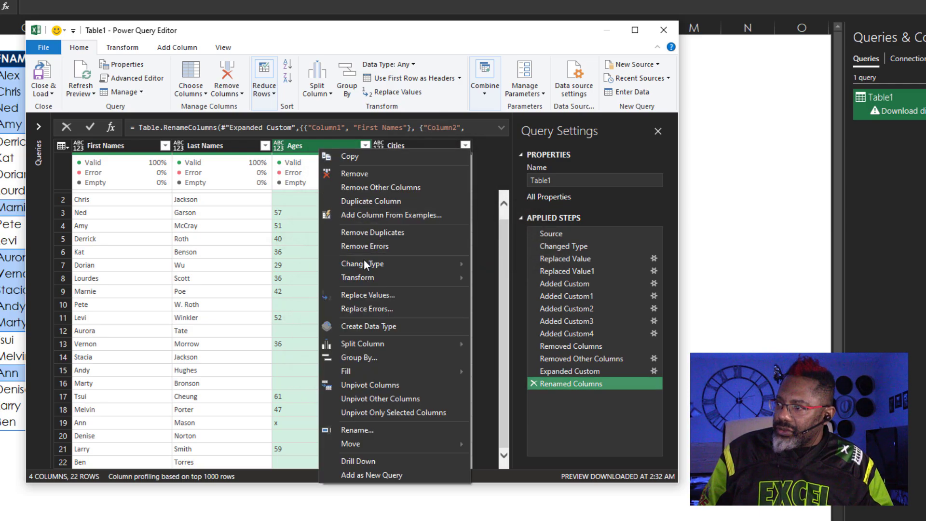
pyautogui.click(363, 294)
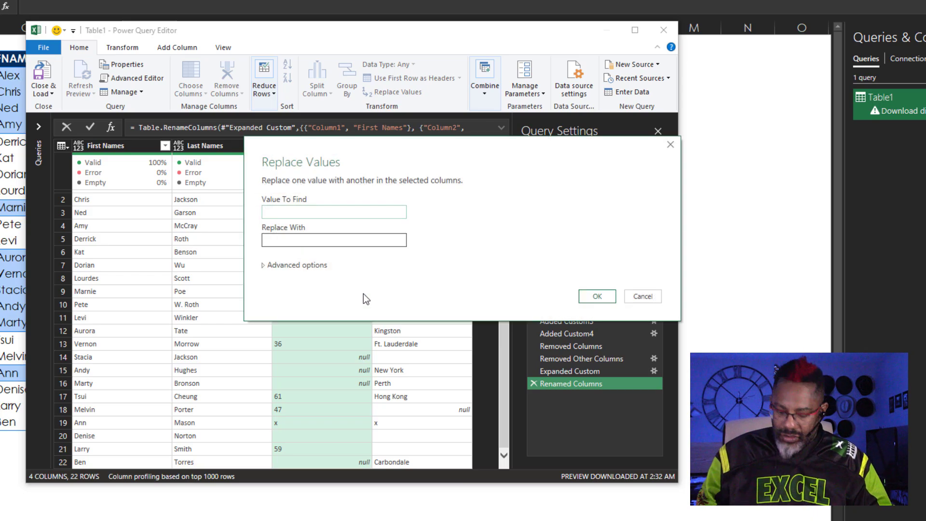
pyautogui.write('x')
pyautogui.click(352, 241)
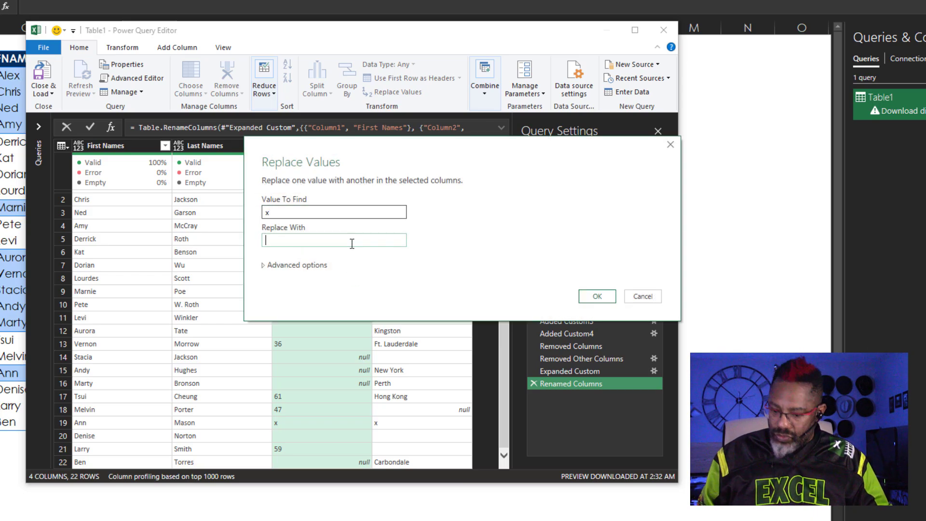
pyautogui.write('null')
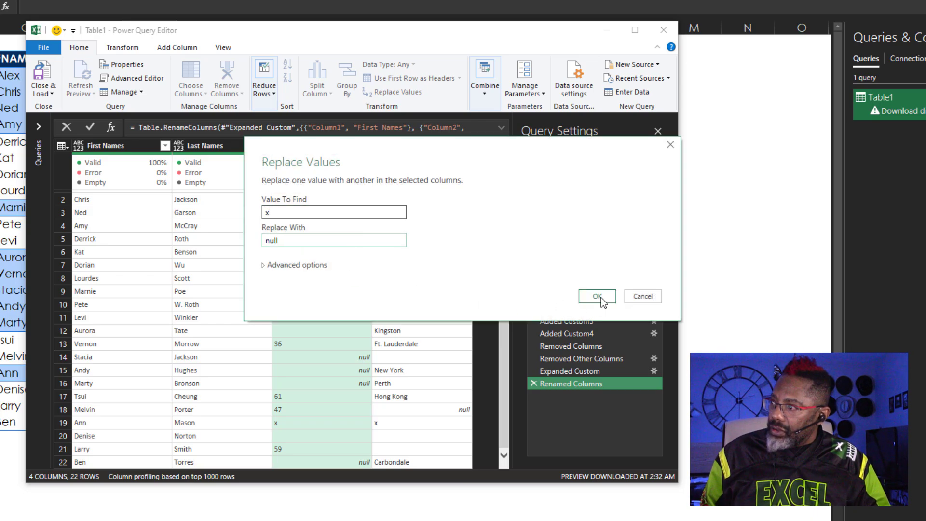
pyautogui.click(597, 296)
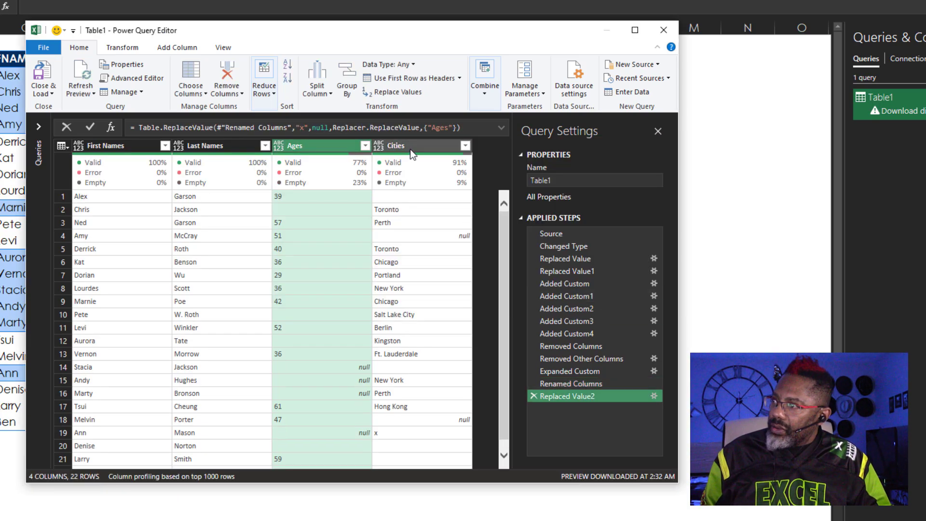
# Step: Replace x with null in the Cities column and load the results into the worksheet
pyautogui.rightClick(410, 149)
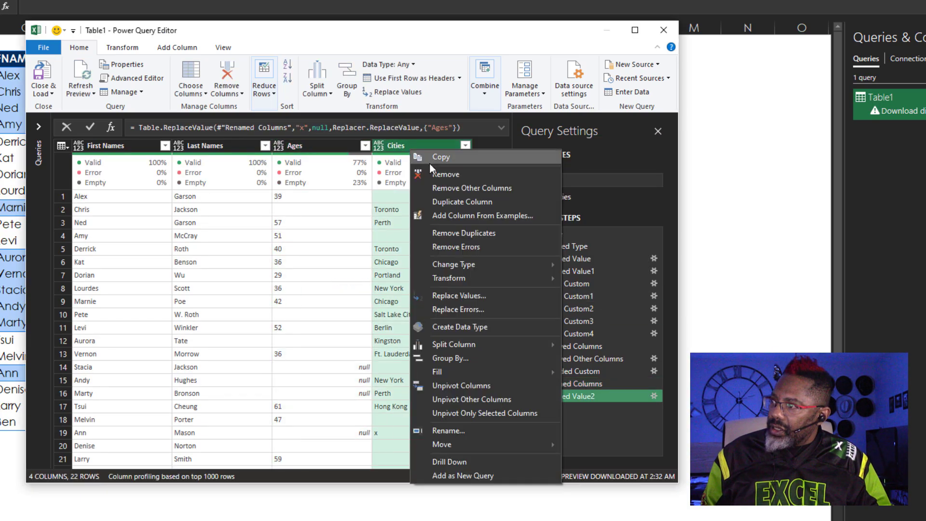
pyautogui.click(445, 294)
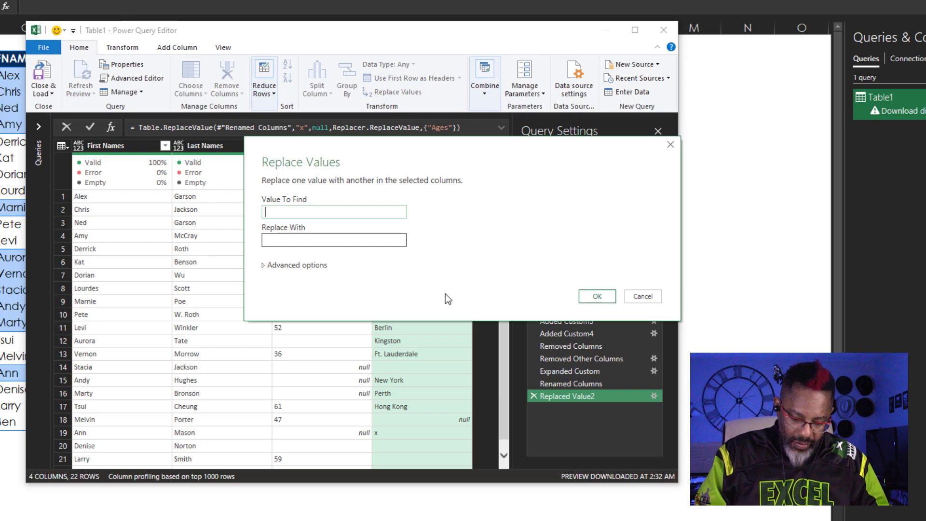
pyautogui.click(394, 240)
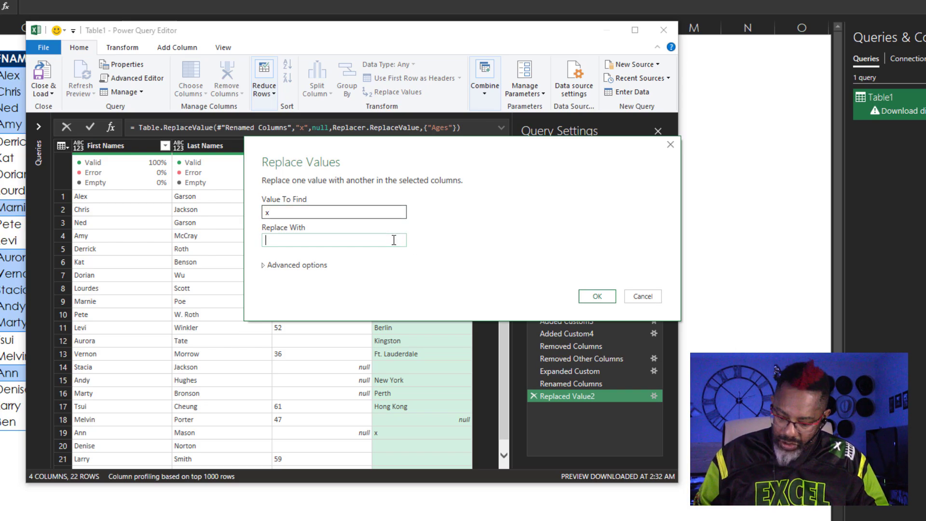
pyautogui.write('null')
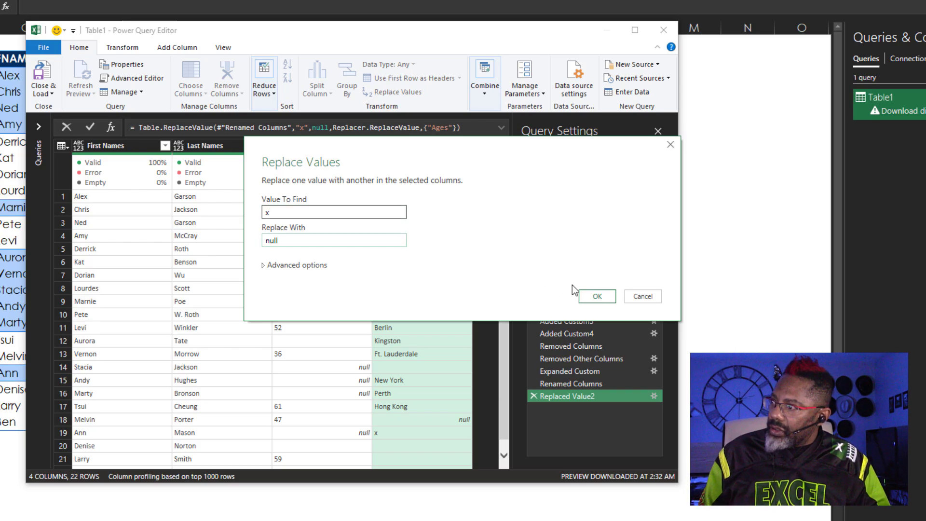
pyautogui.click(585, 300)
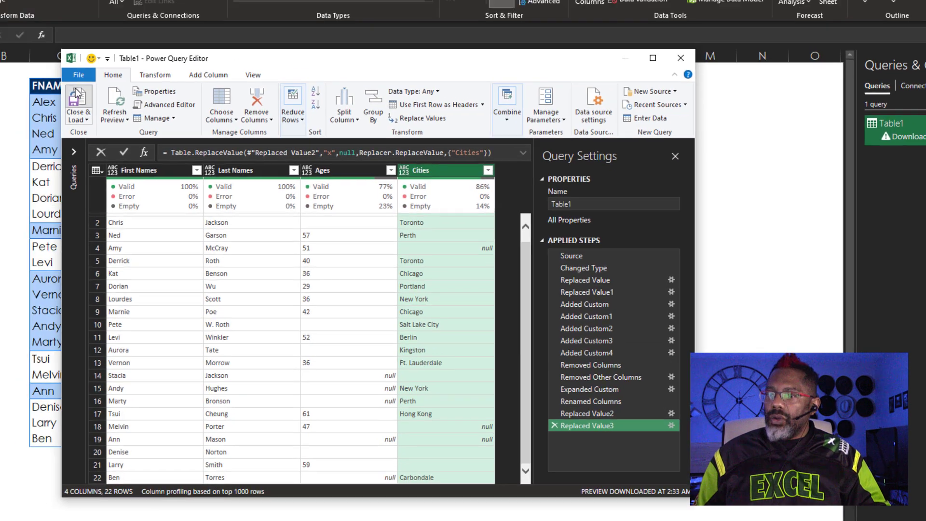
pyautogui.click(75, 93)
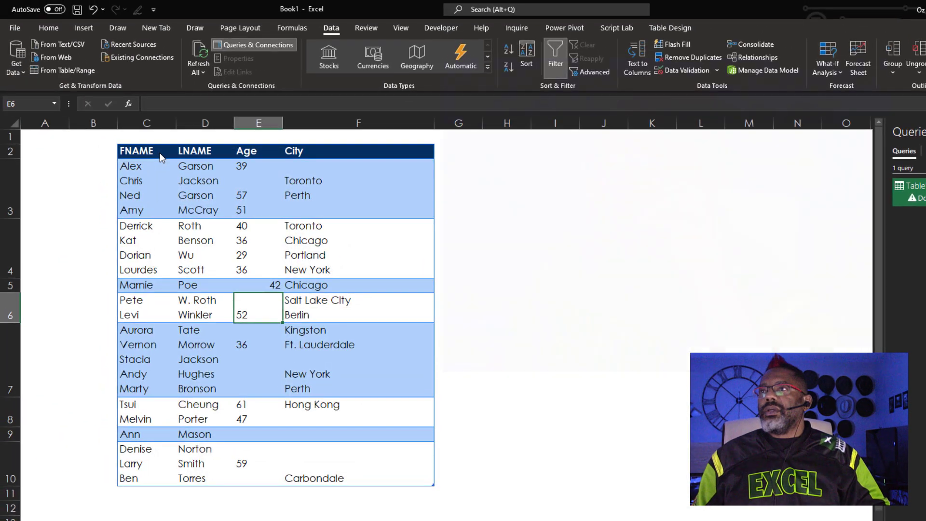